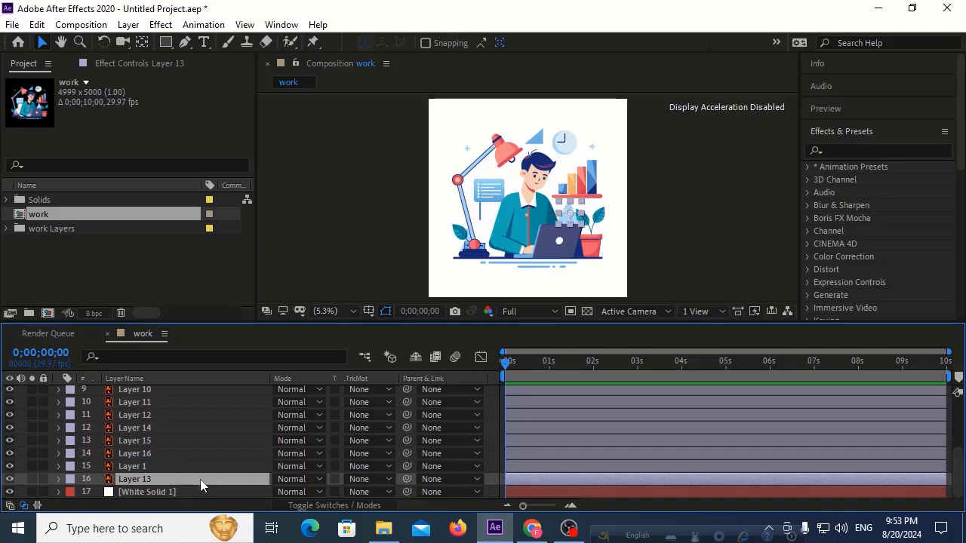
With the Pan Behind tool, move the anchor points of Layers 13 and 1 down to their bottoms.
left_click(143, 43)
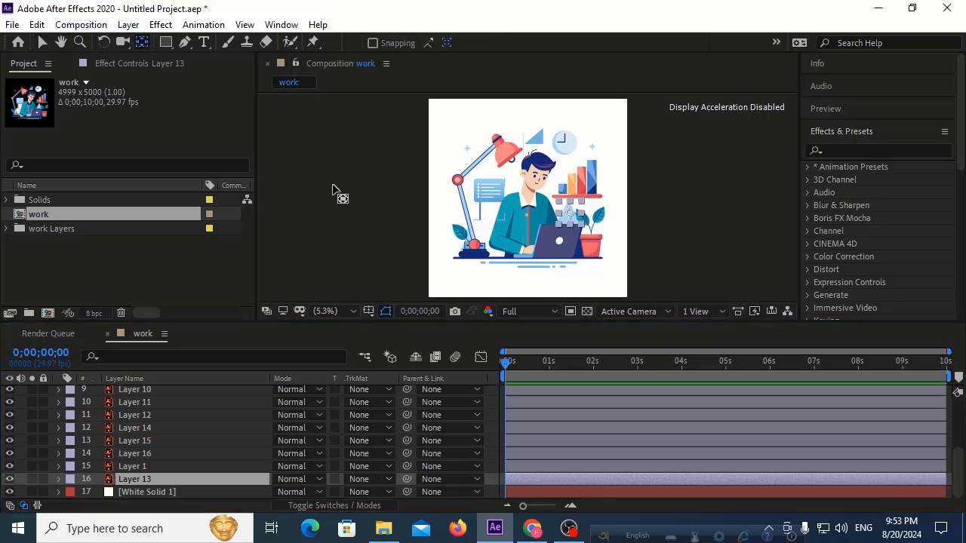
left_click_drag(569, 219, 571, 302)
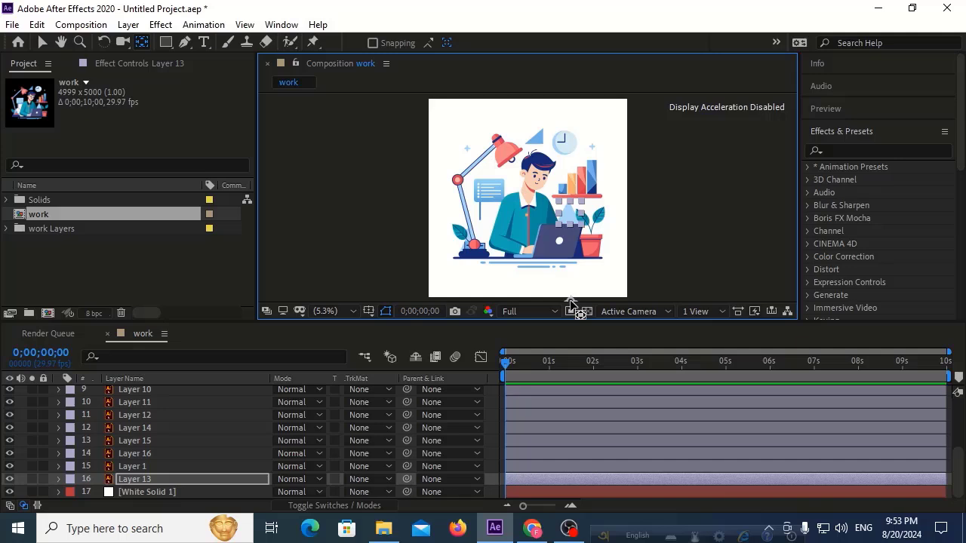
left_click(158, 467)
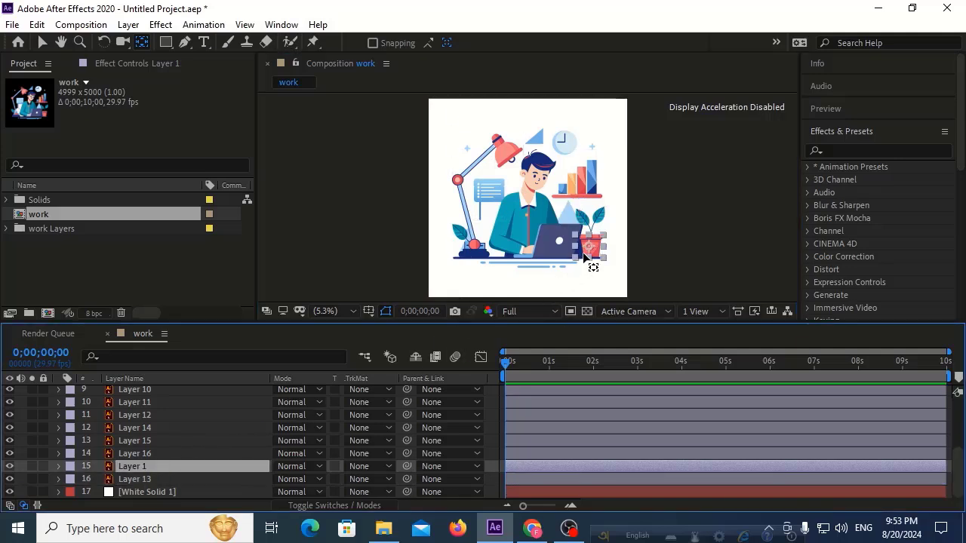
left_click(592, 281)
left_click_drag(591, 281, 588, 298)
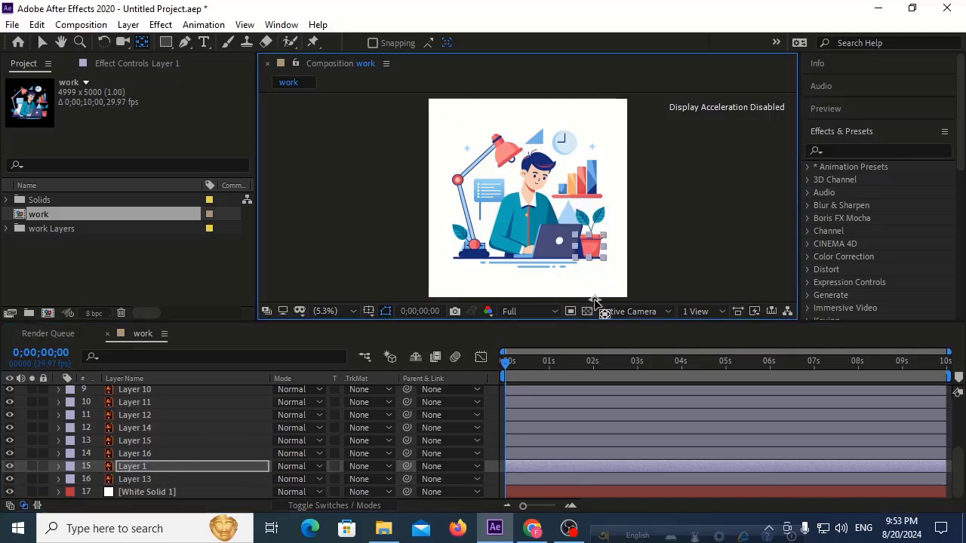
Lower the anchor points of Layers 16 and 15 to the base of their elements.
left_click(156, 456)
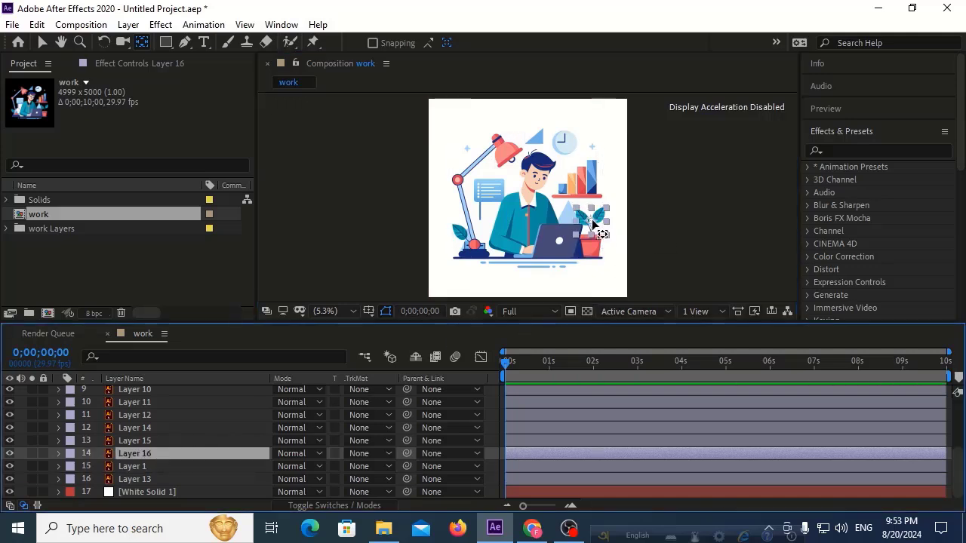
left_click_drag(597, 226, 592, 289)
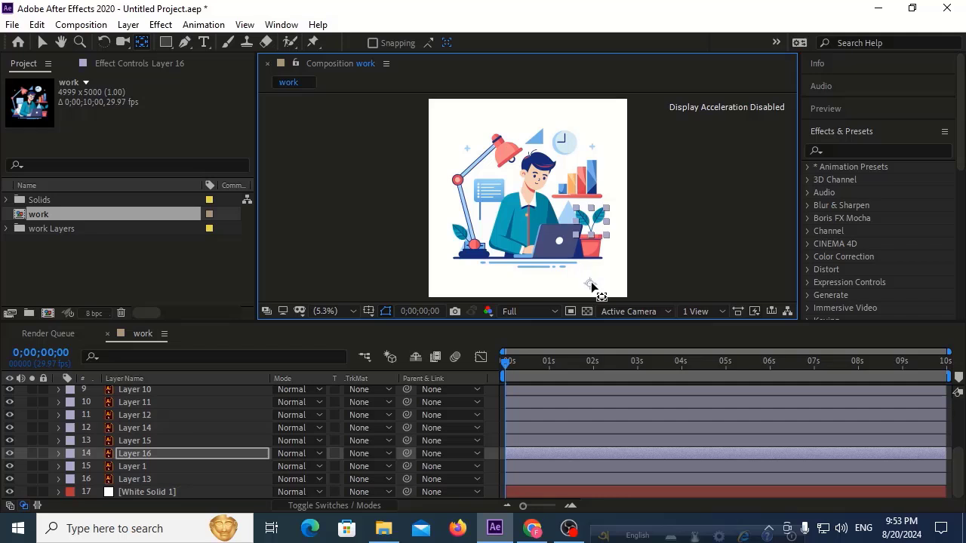
left_click(156, 439)
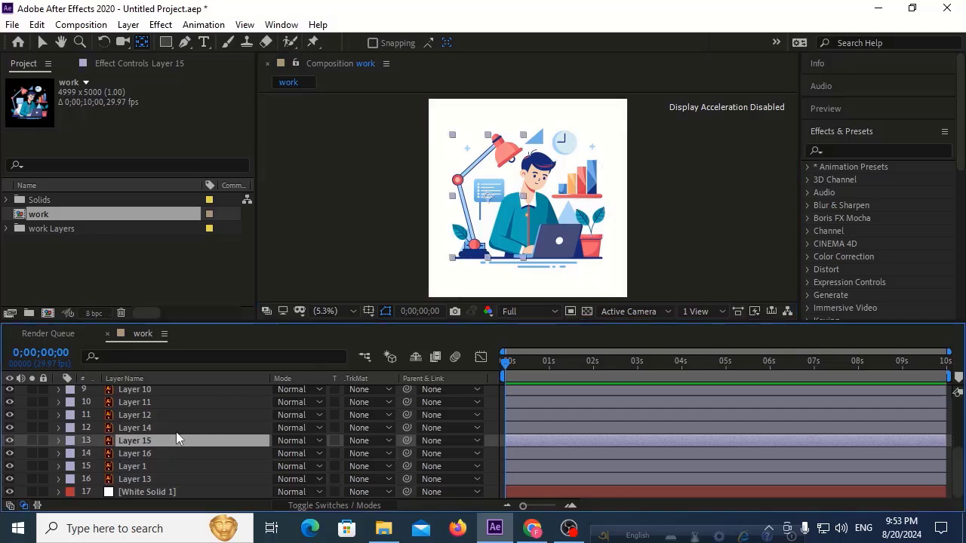
left_click(488, 198)
left_click_drag(488, 198, 486, 219)
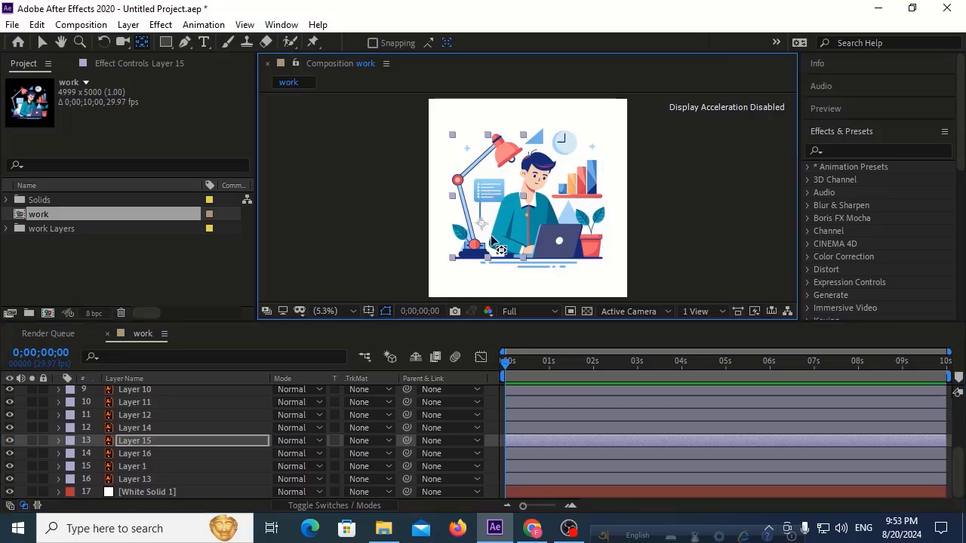
Select Layers 14, 12 and 11 and their elements, including the bar chart and plant pot.
left_click(198, 428)
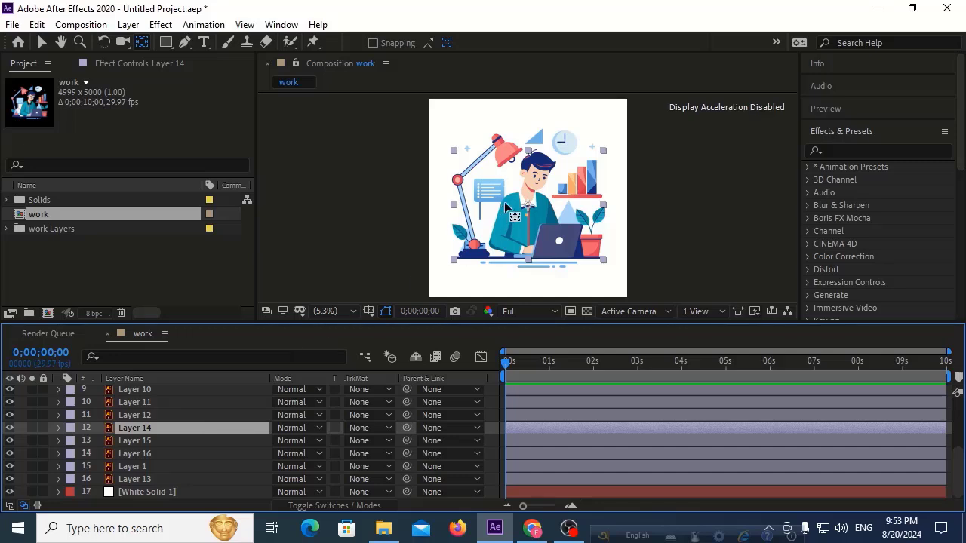
left_click(530, 235)
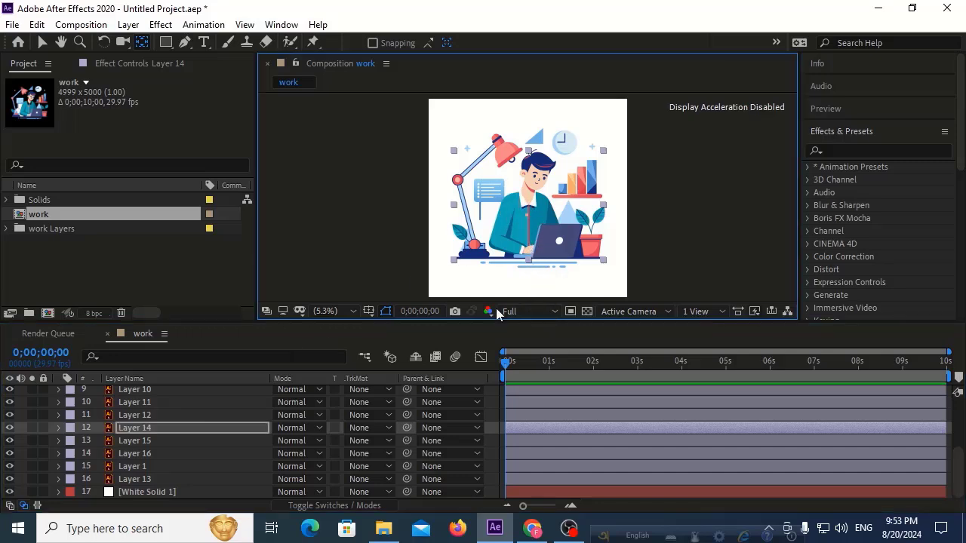
left_click(170, 414)
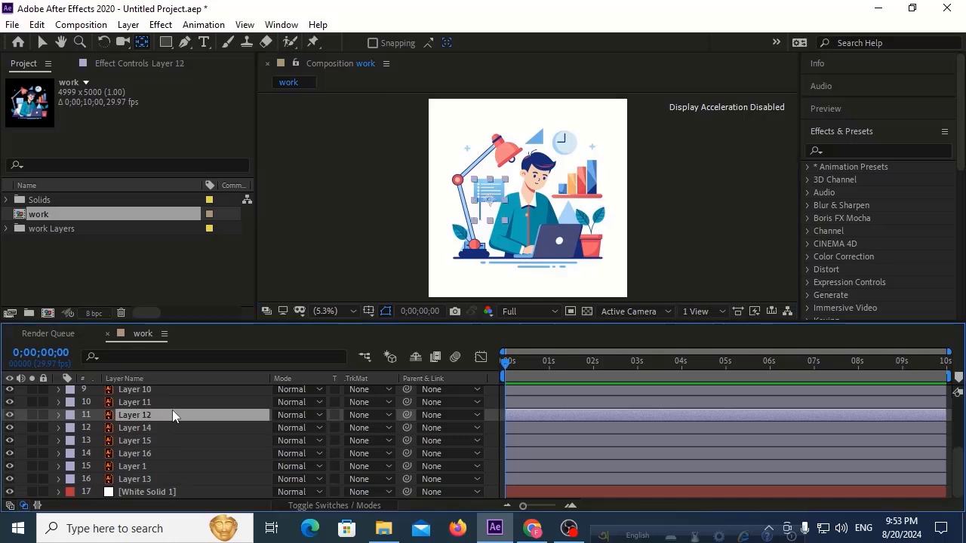
left_click(486, 204)
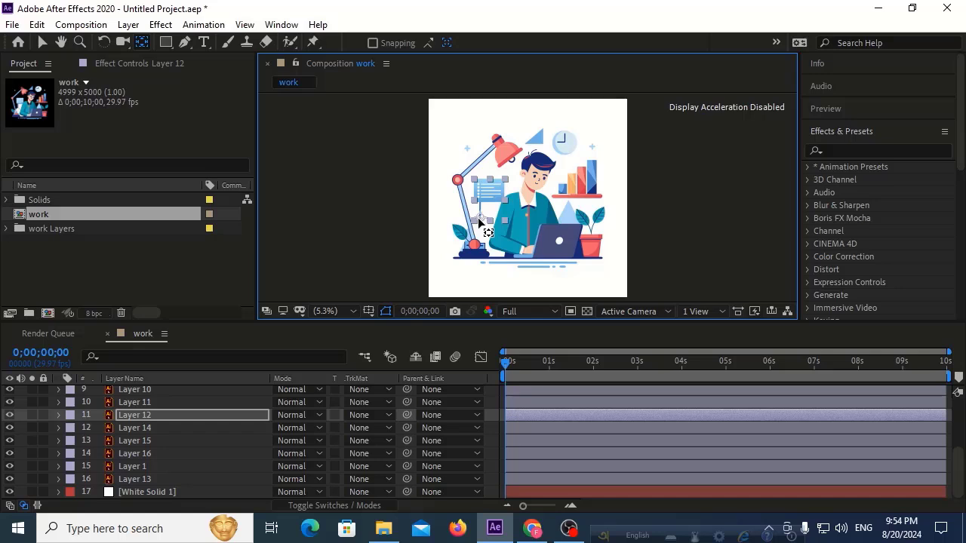
left_click(176, 404)
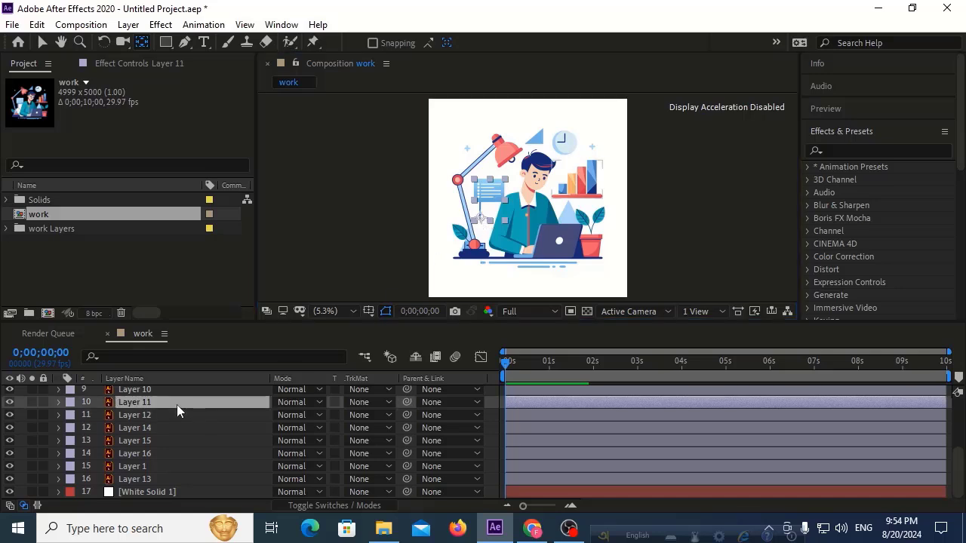
left_click(583, 196)
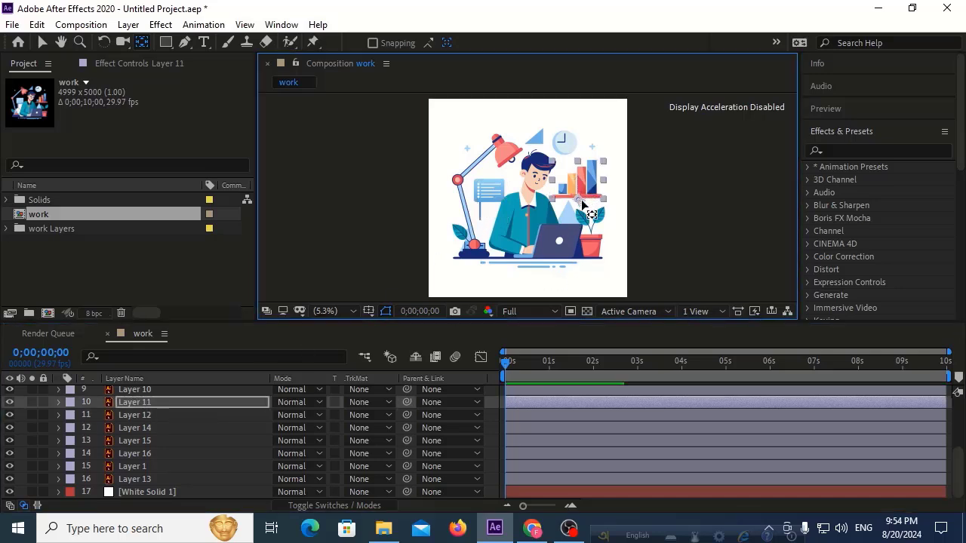
left_click(582, 240)
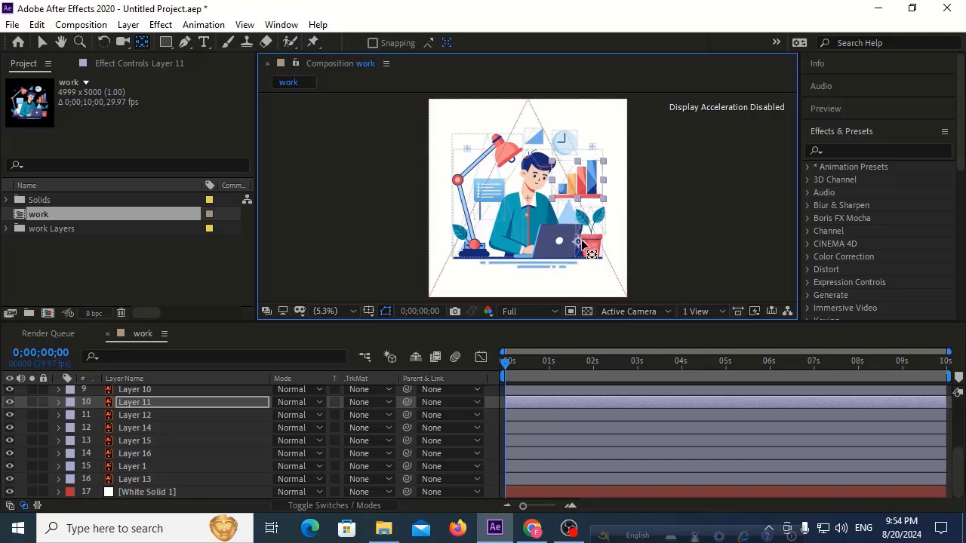
left_click(143, 392)
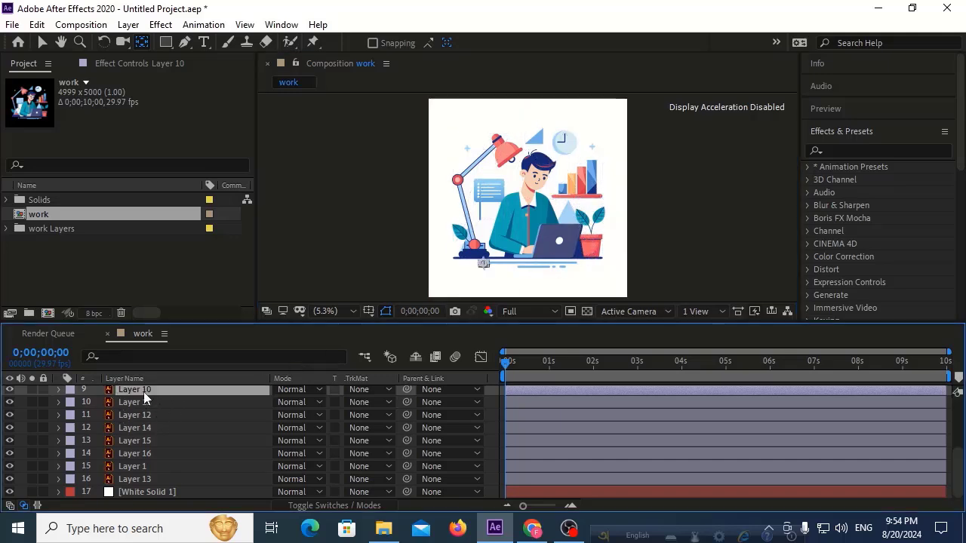
scroll(145, 392, "up", 5)
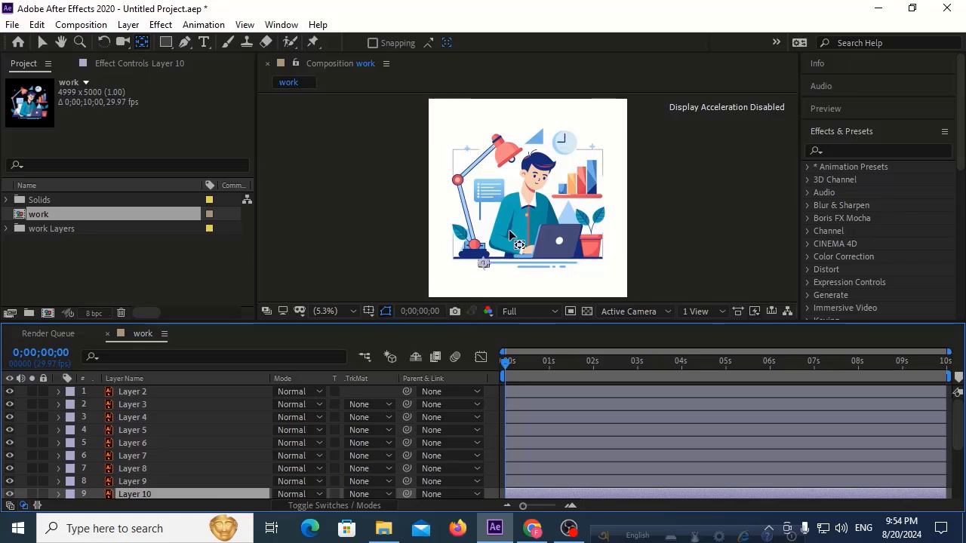
scroll(253, 431, "down", 3)
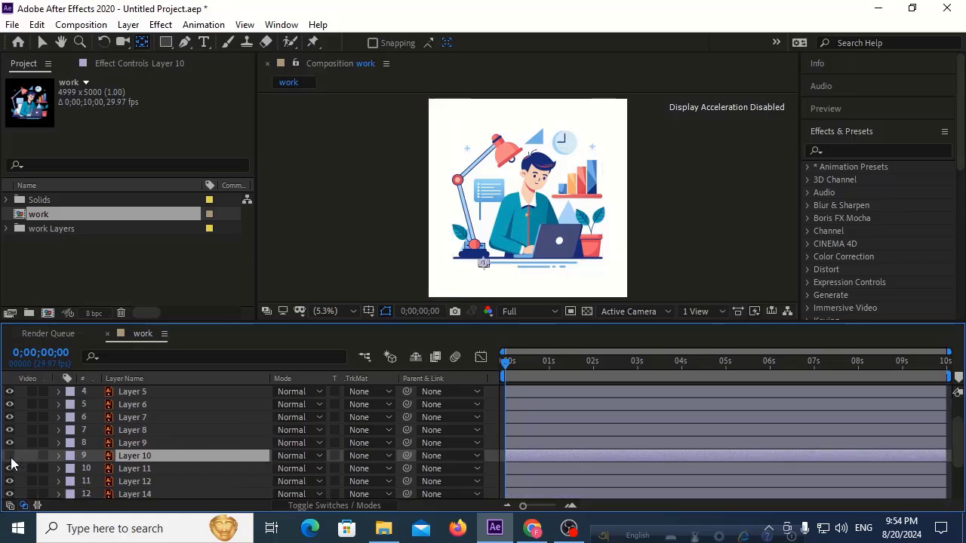
left_click(484, 265)
key("Return")
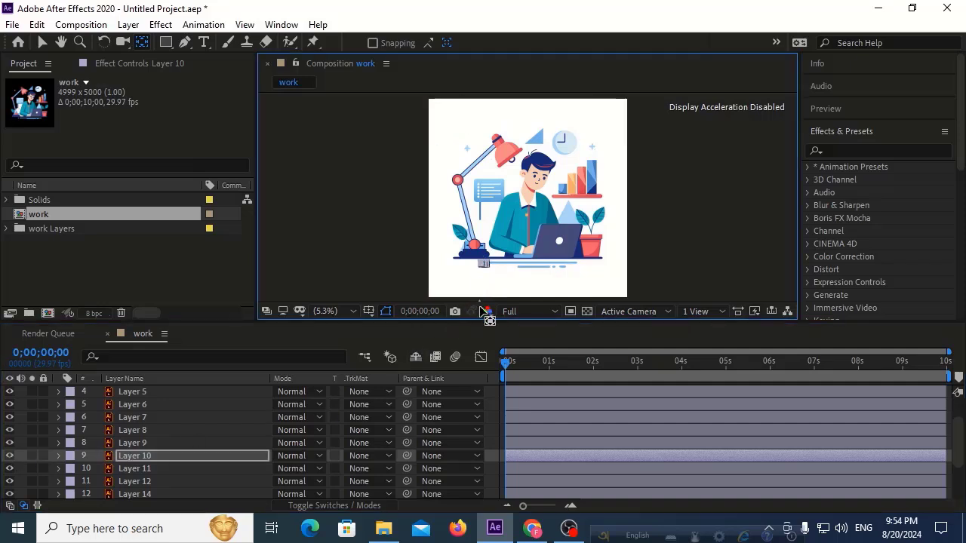
left_click(151, 443)
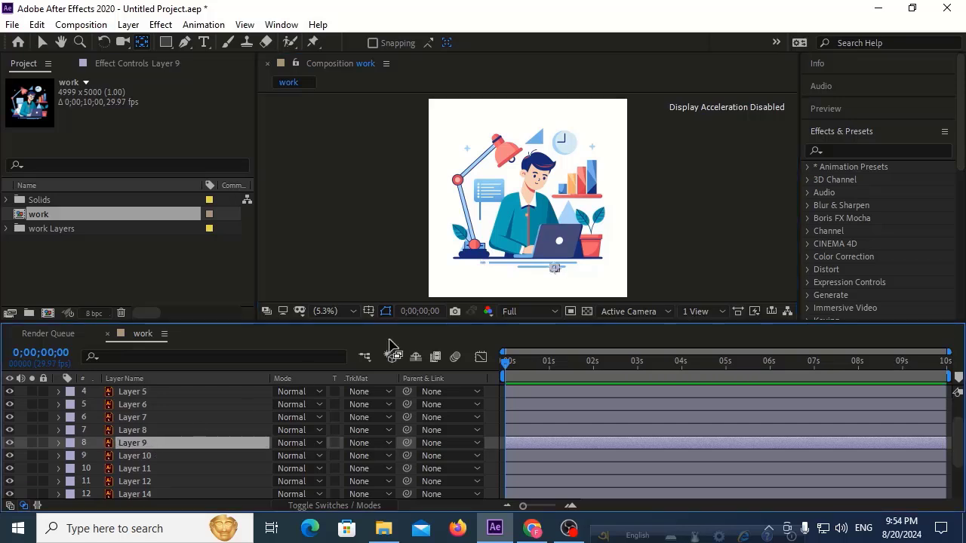
key("Return")
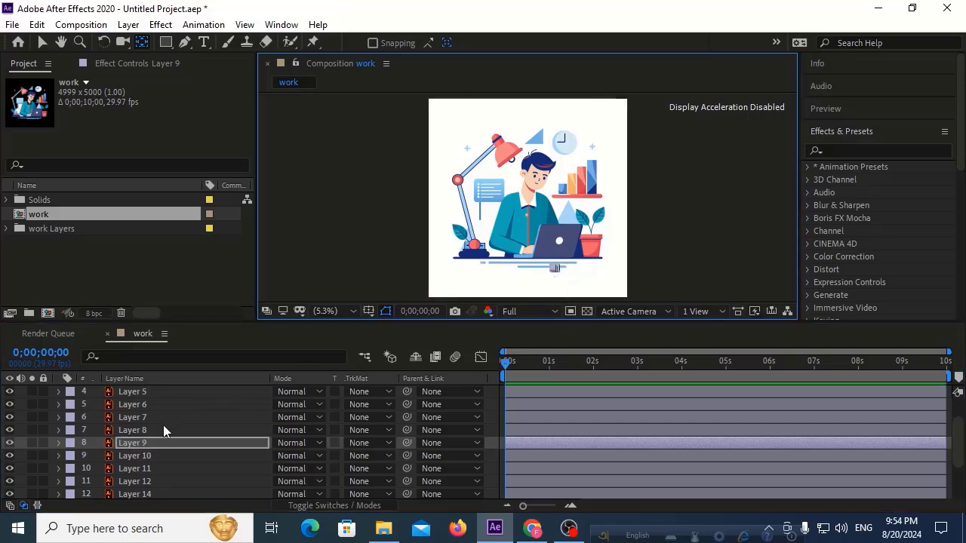
left_click(163, 427)
left_click(570, 275)
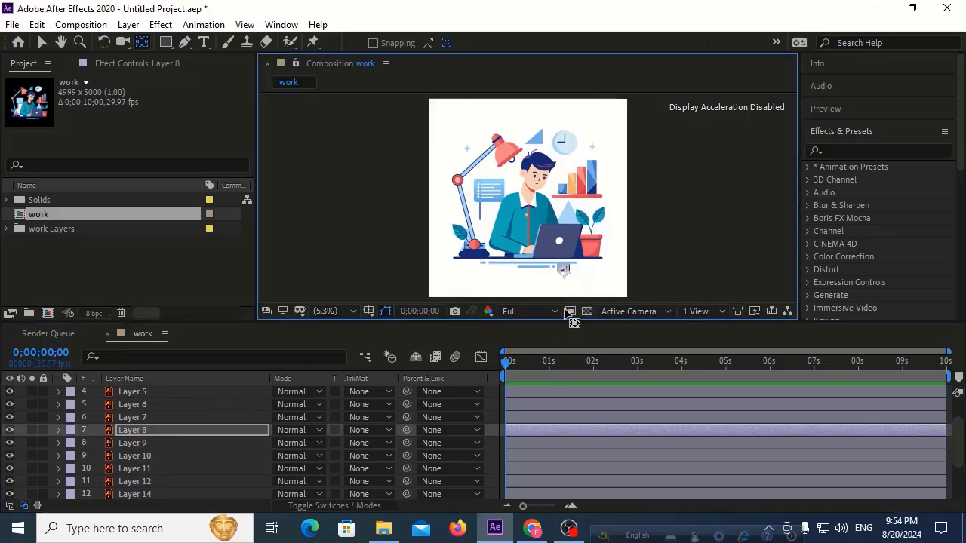
key("Return")
left_click(206, 420)
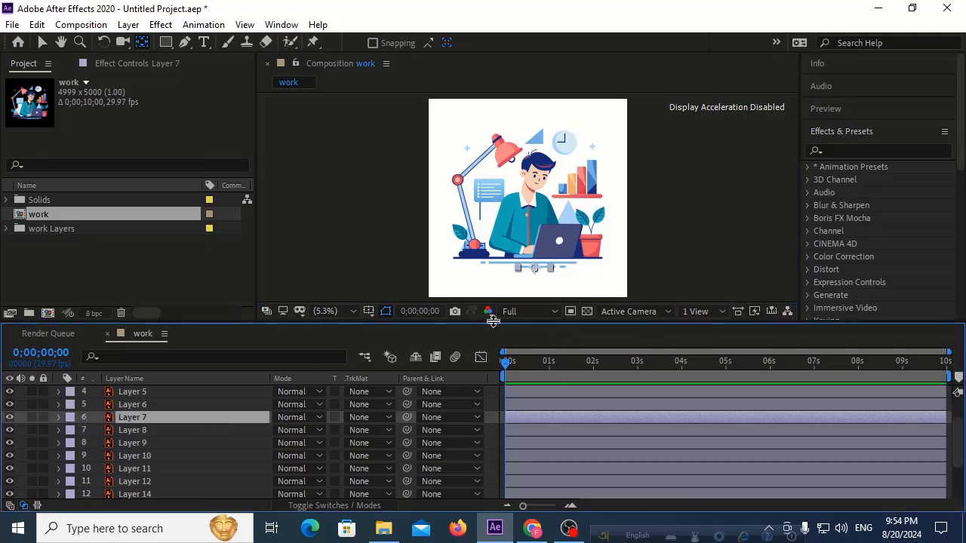
key("Return")
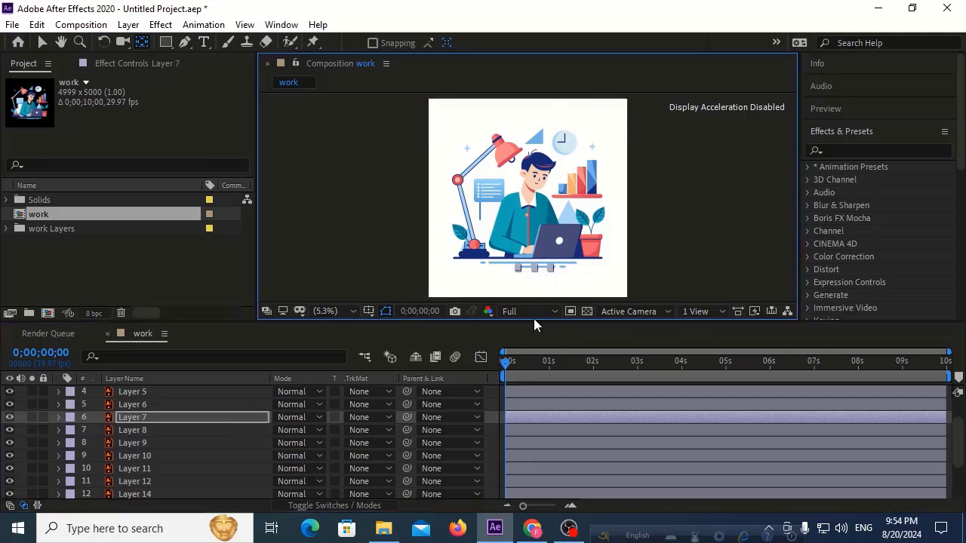
left_click(196, 404)
left_click(533, 266)
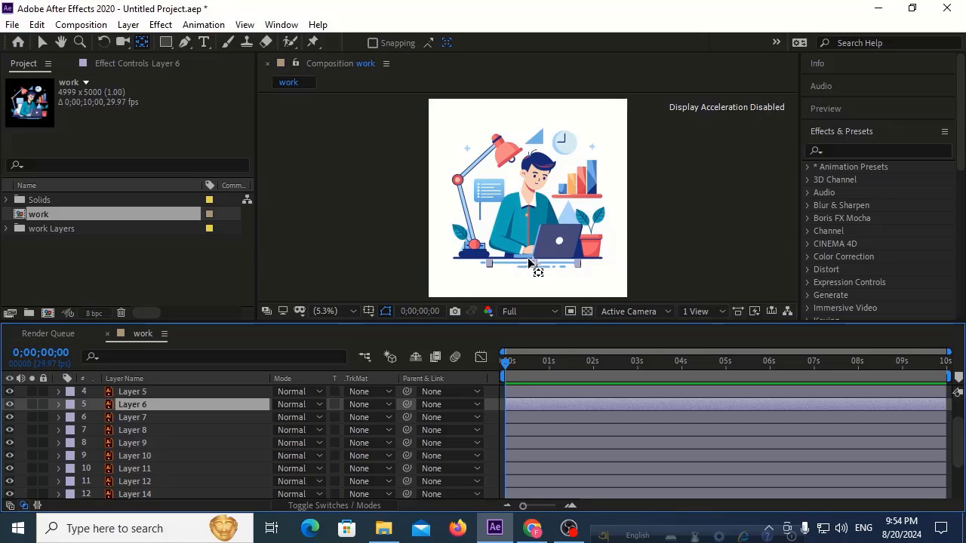
key("Return")
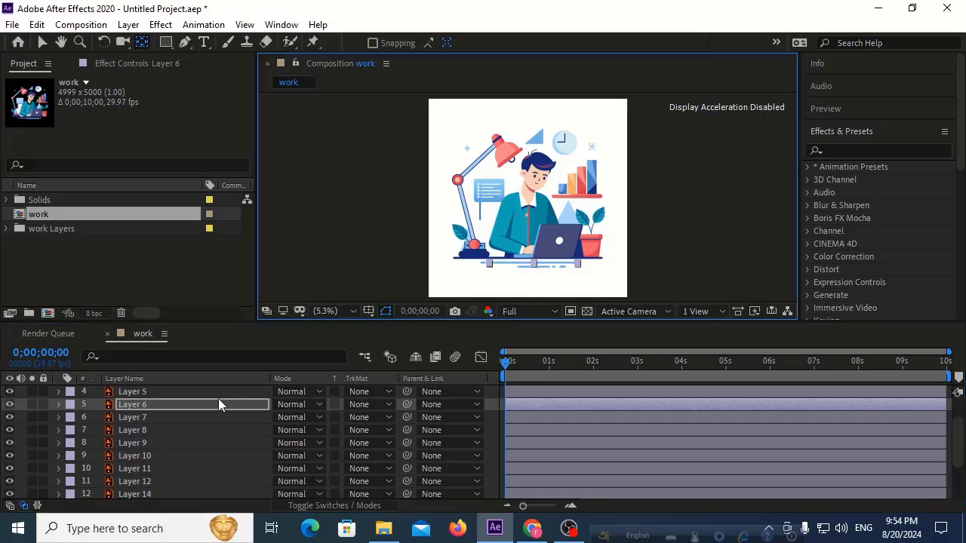
left_click(196, 391)
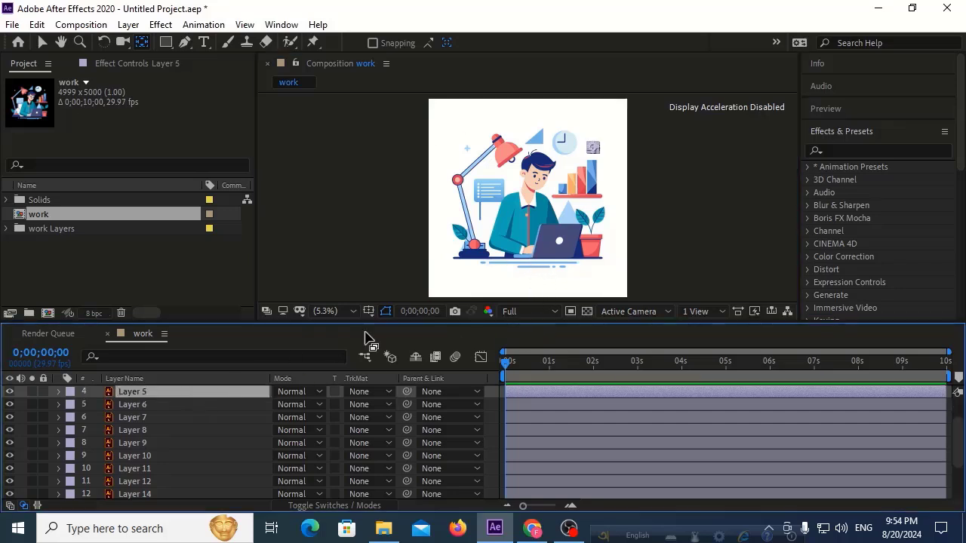
left_click(592, 160)
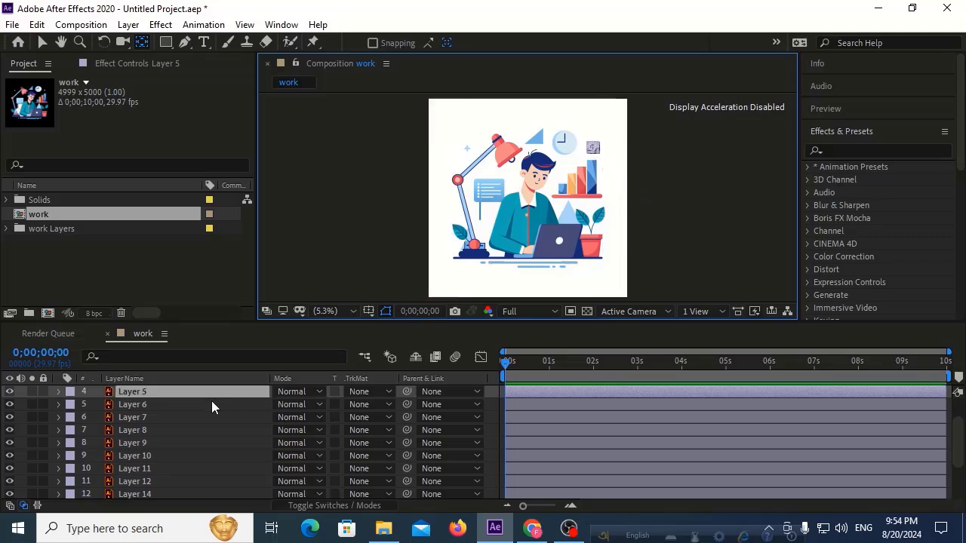
scroll(195, 398, "up", 1)
left_click(173, 418)
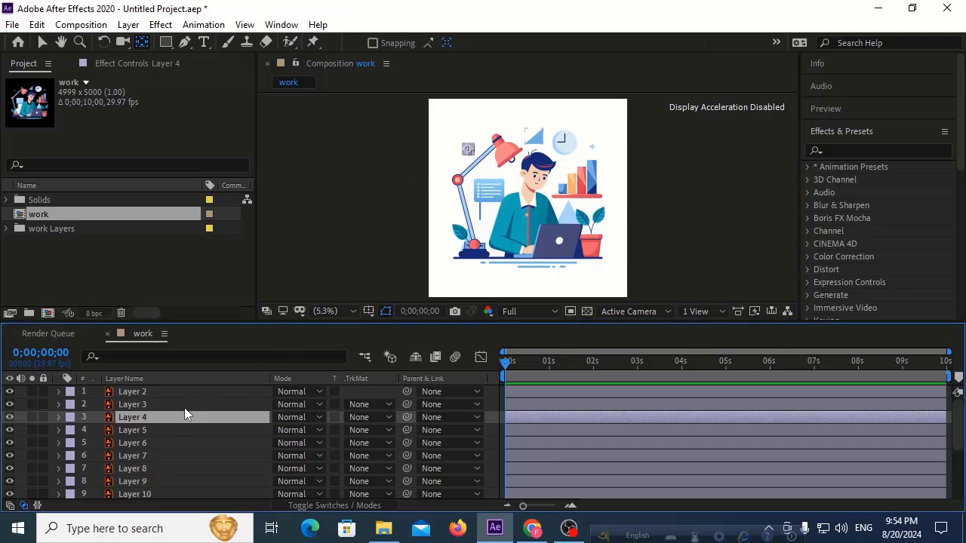
left_click(159, 429)
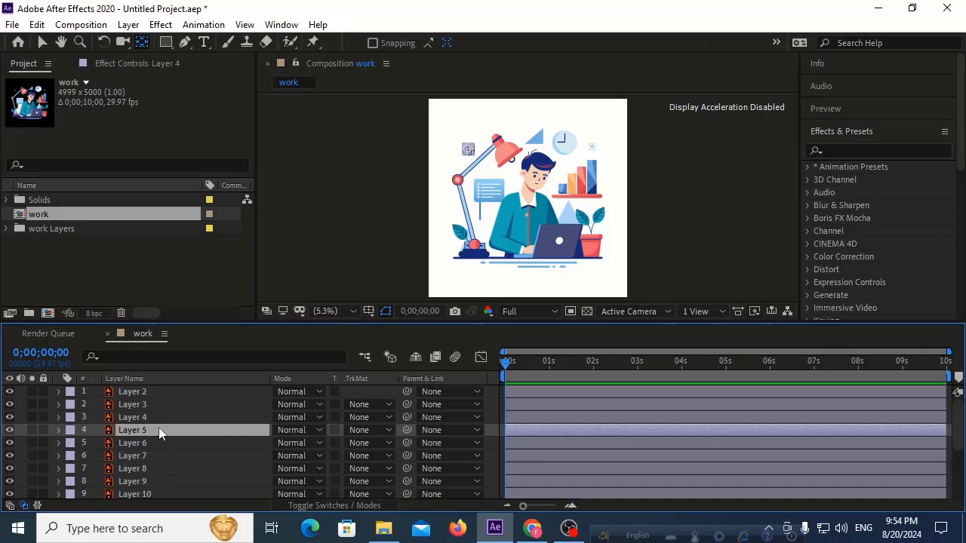
left_click(585, 163)
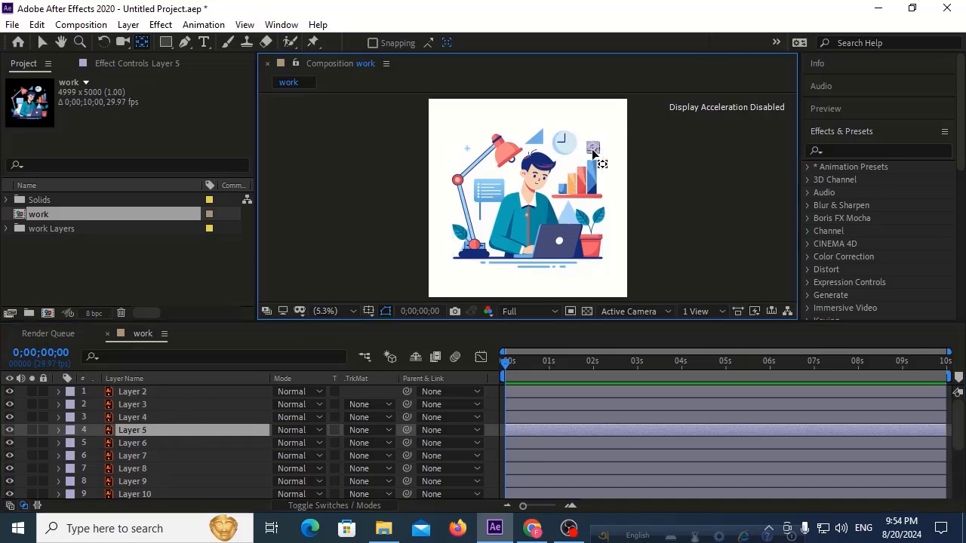
left_click(157, 417)
left_click_drag(590, 178, 465, 176)
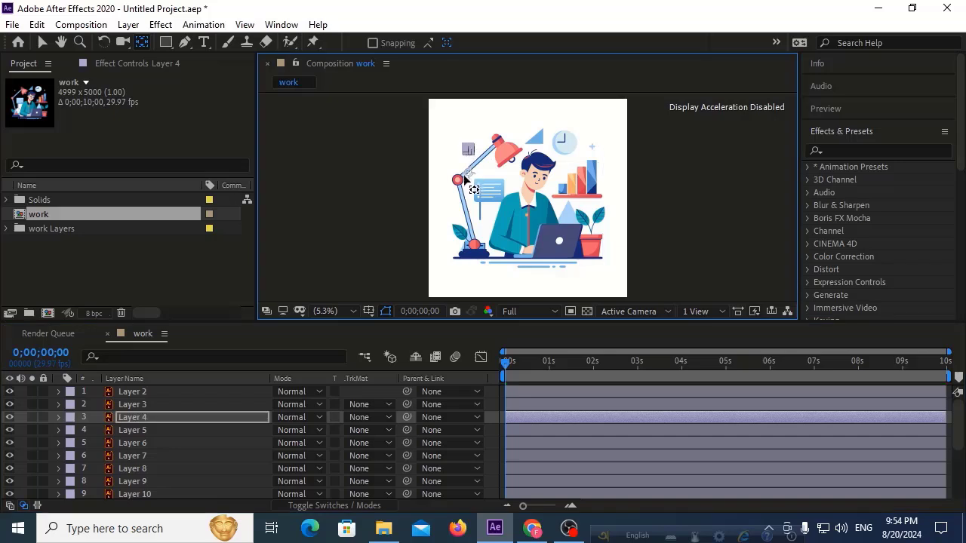
left_click(153, 402)
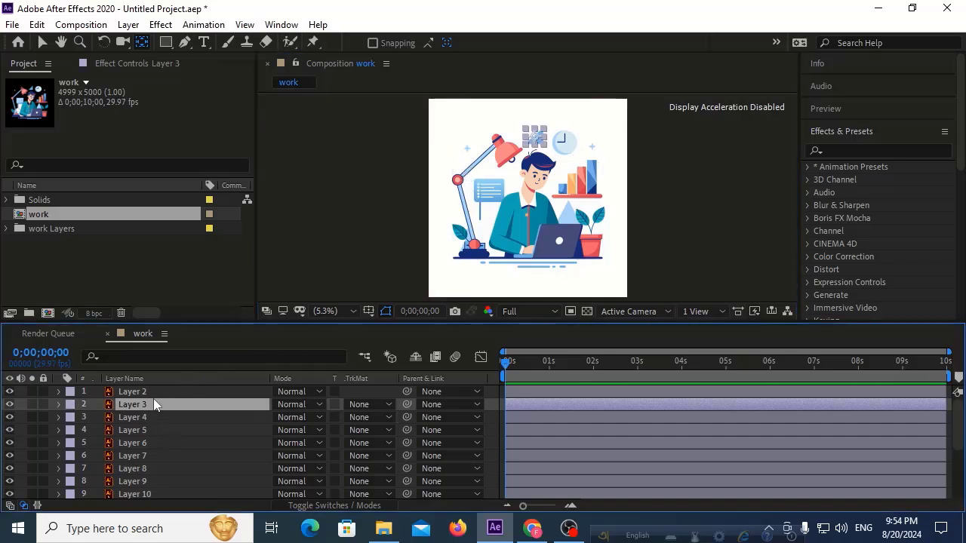
left_click(535, 201)
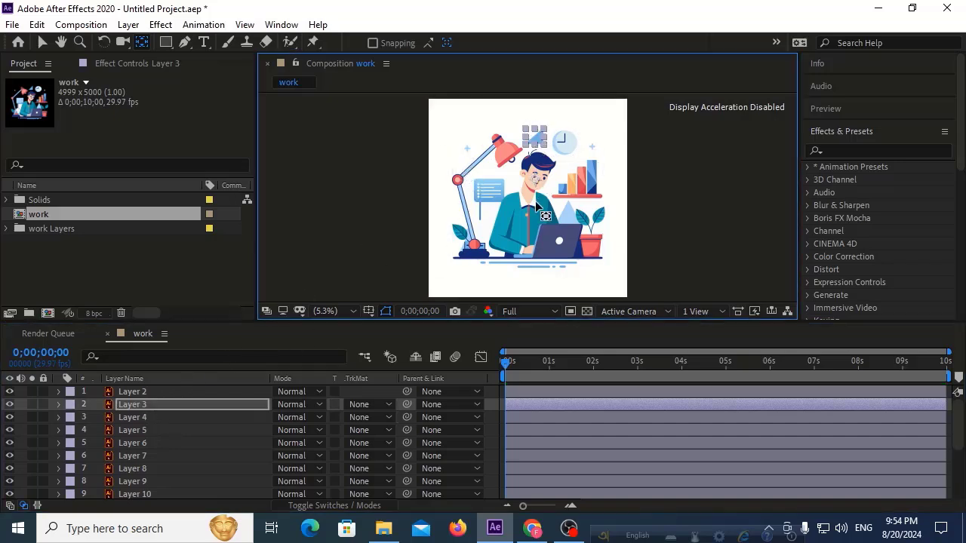
left_click(181, 389)
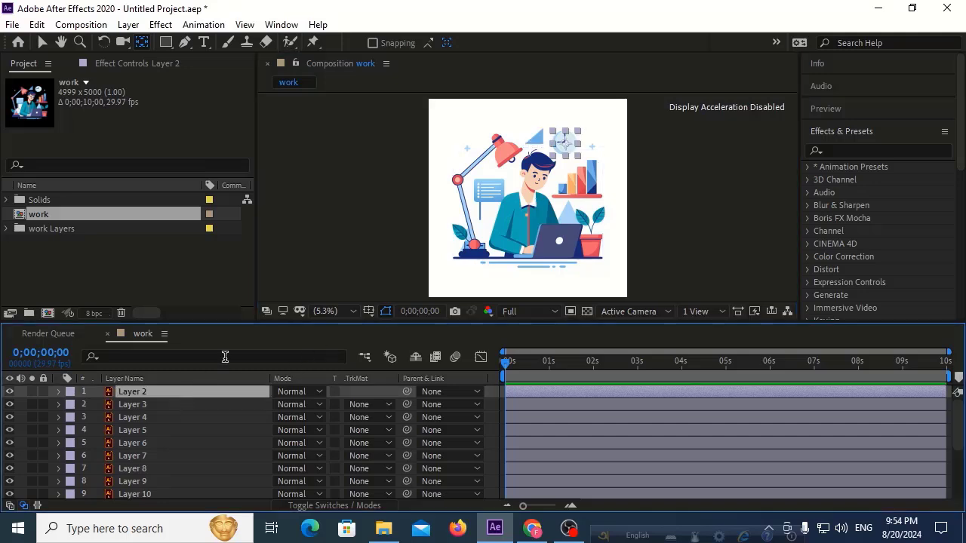
Select all illustration layers except the background and reveal their Scale property.
left_click(566, 145)
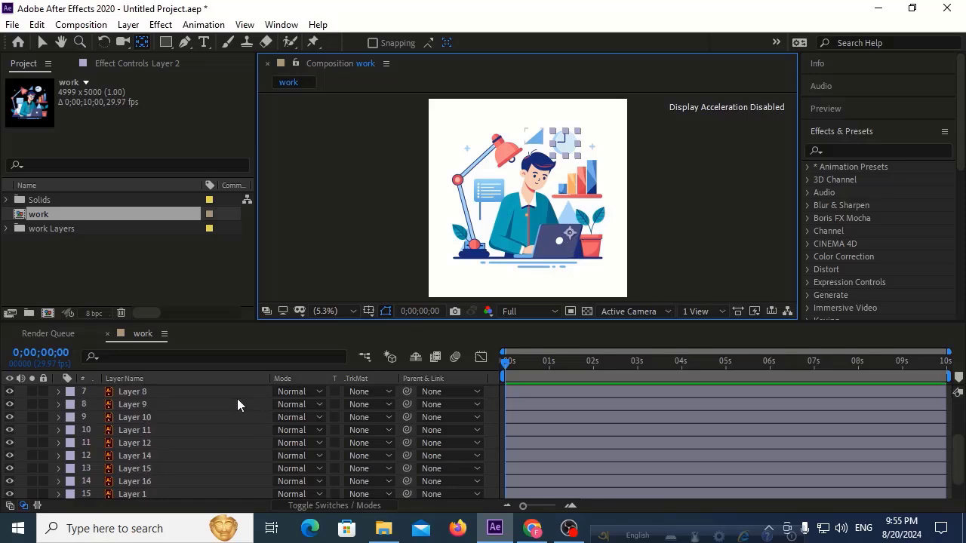
scroll(236, 400, "down", 3)
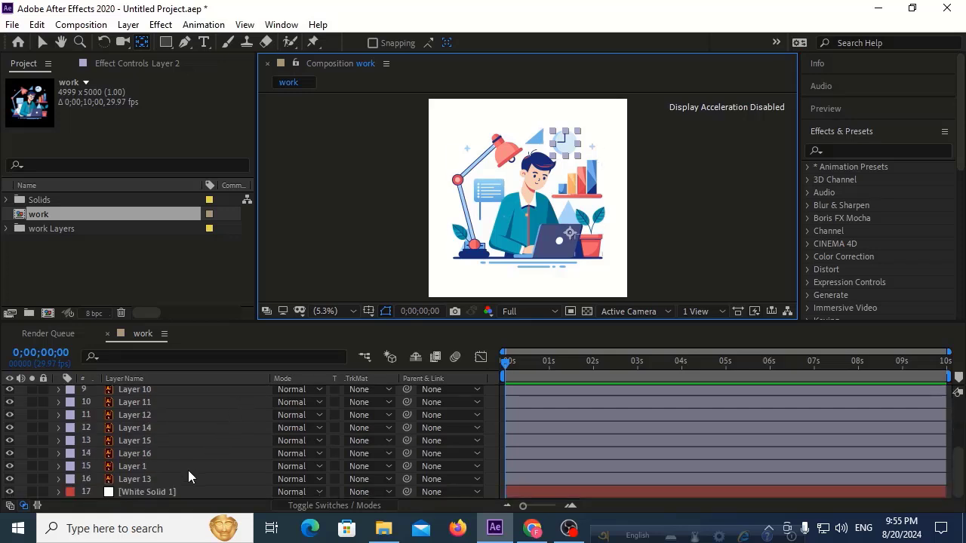
left_click(168, 476, "shift")
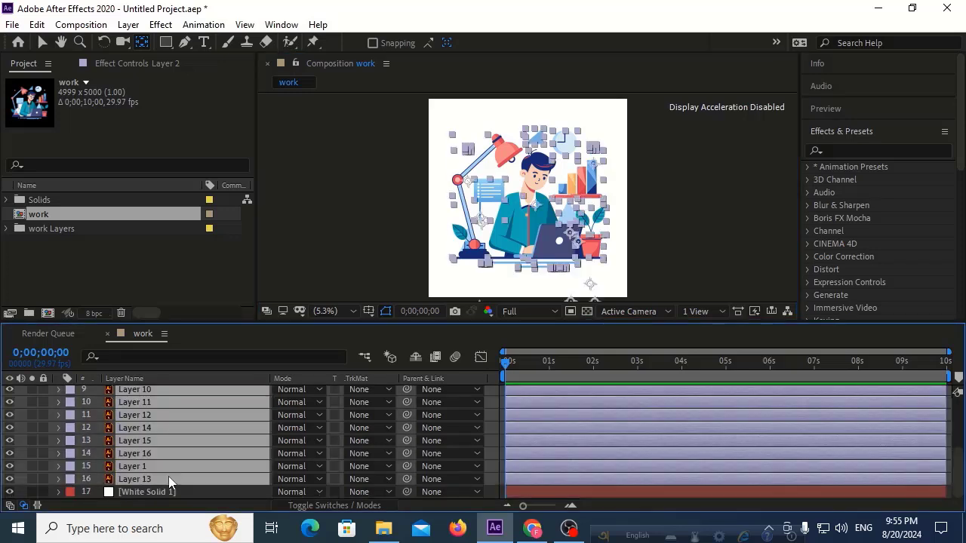
key("s")
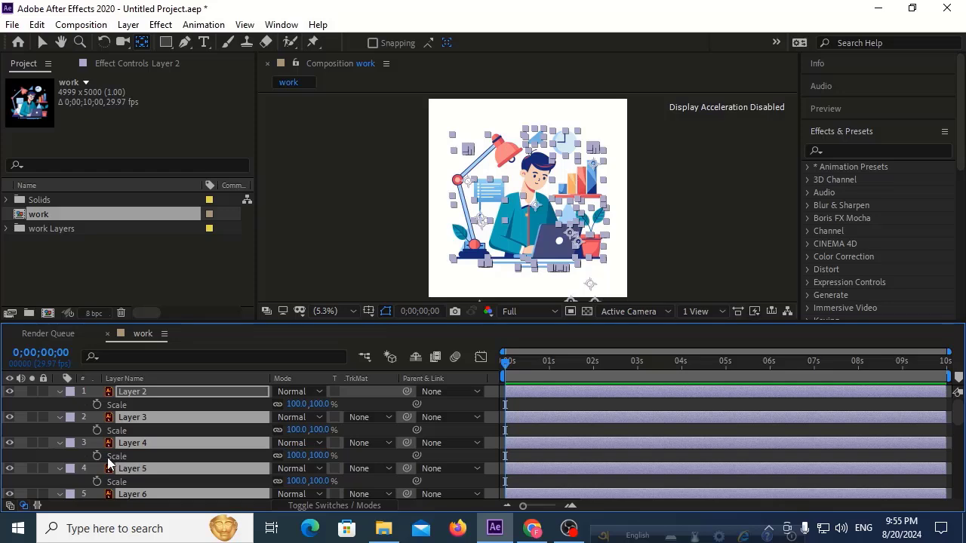
Key Scale at 100% on frame 15 and 0% at frame 0, then preview the pop-in.
left_click(98, 432)
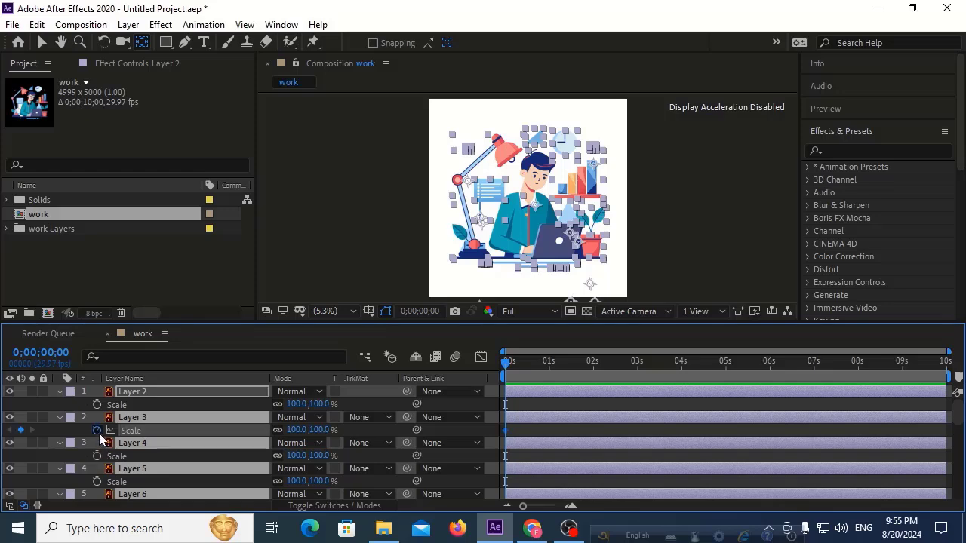
left_click(527, 364)
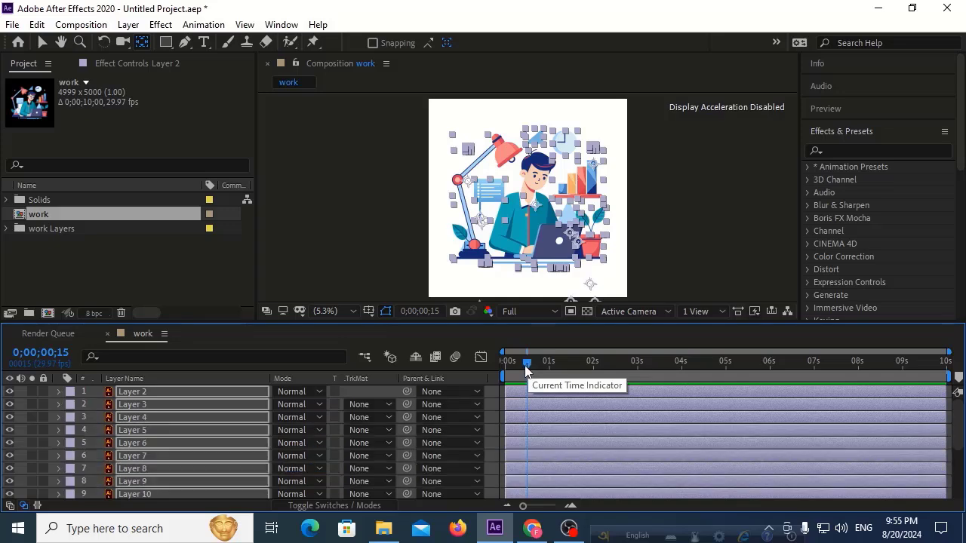
left_click(21, 403)
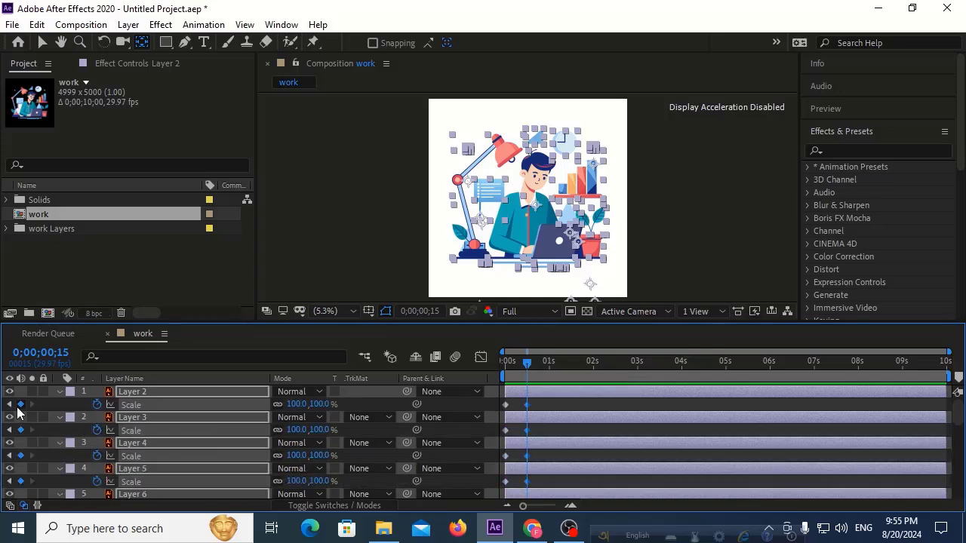
left_click(9, 404)
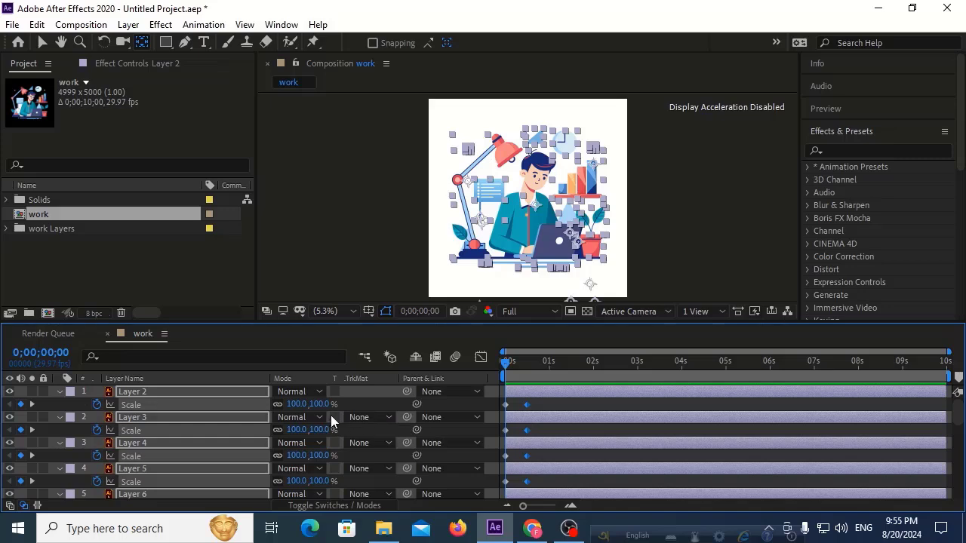
left_click(296, 404)
type("0")
key("Return")
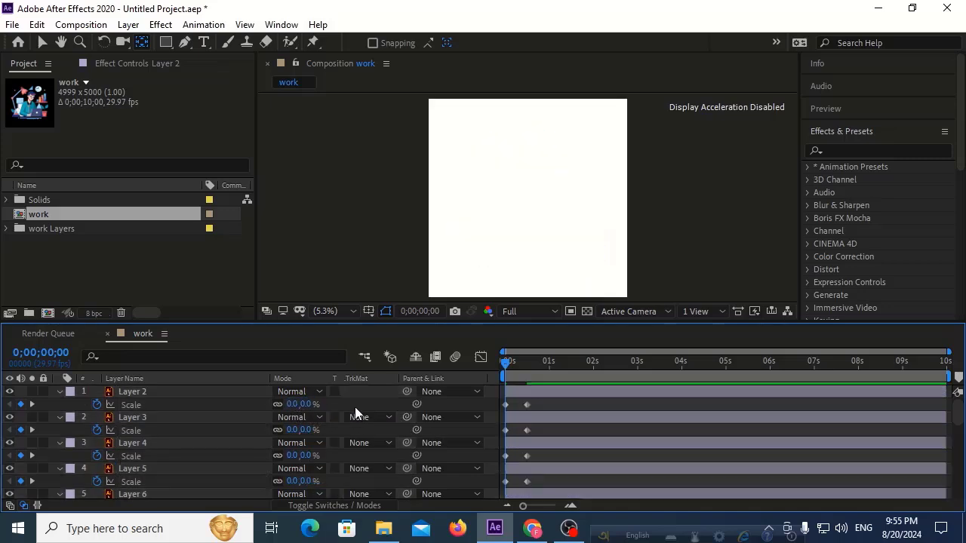
key("space")
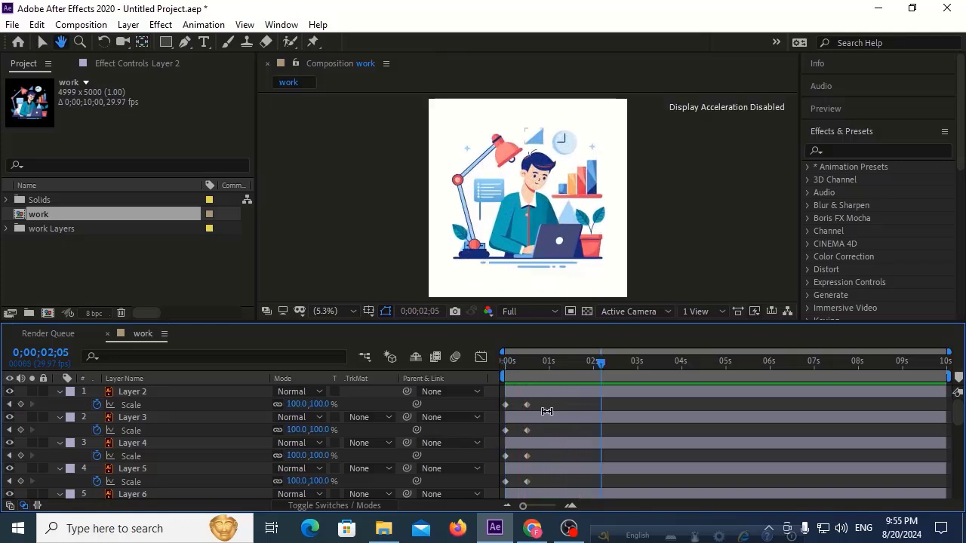
Marquee-select every Scale keyframe and apply Easy Ease with F9.
key("y")
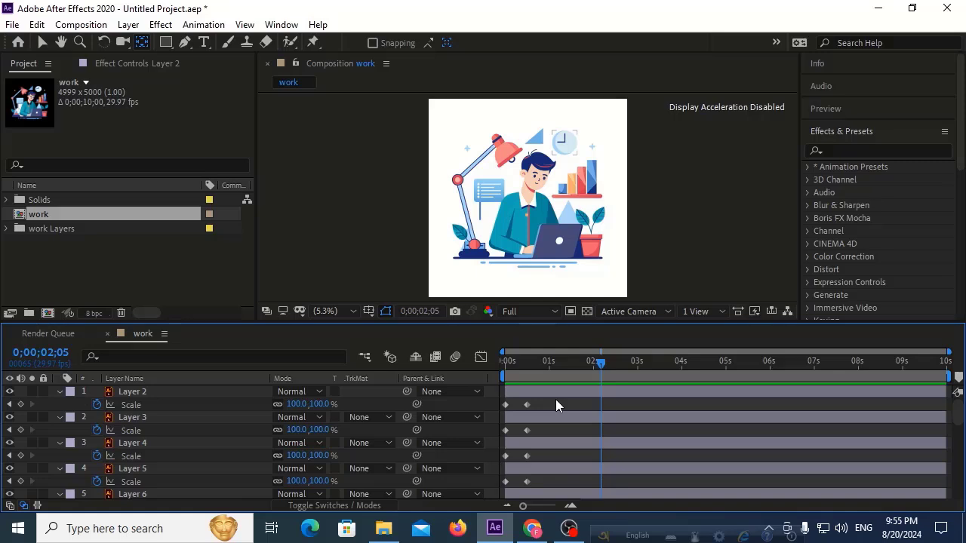
mouse_move(555, 400)
left_mouse_down()
mouse_move(500, 507)
mouse_move(450, 531)
mouse_move(444, 517)
left_mouse_up()
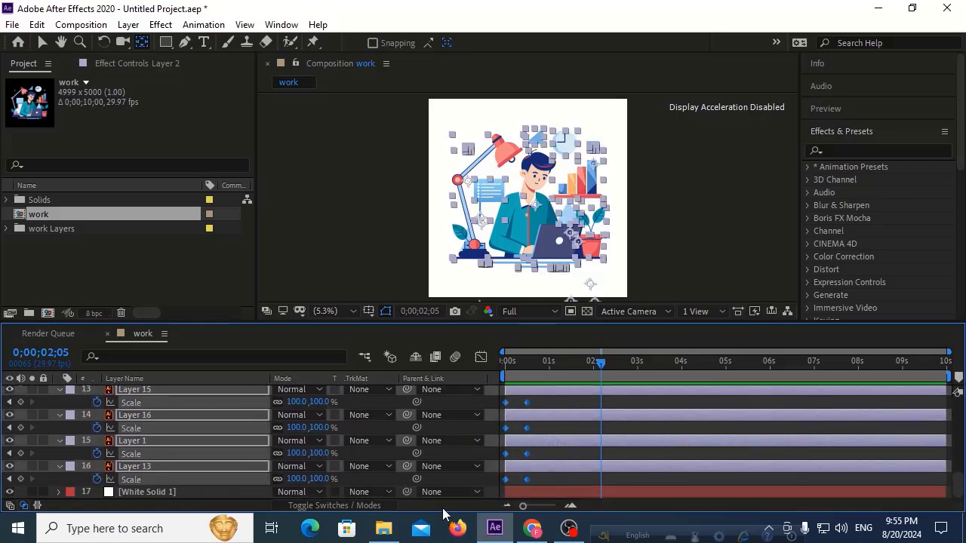
key("F9")
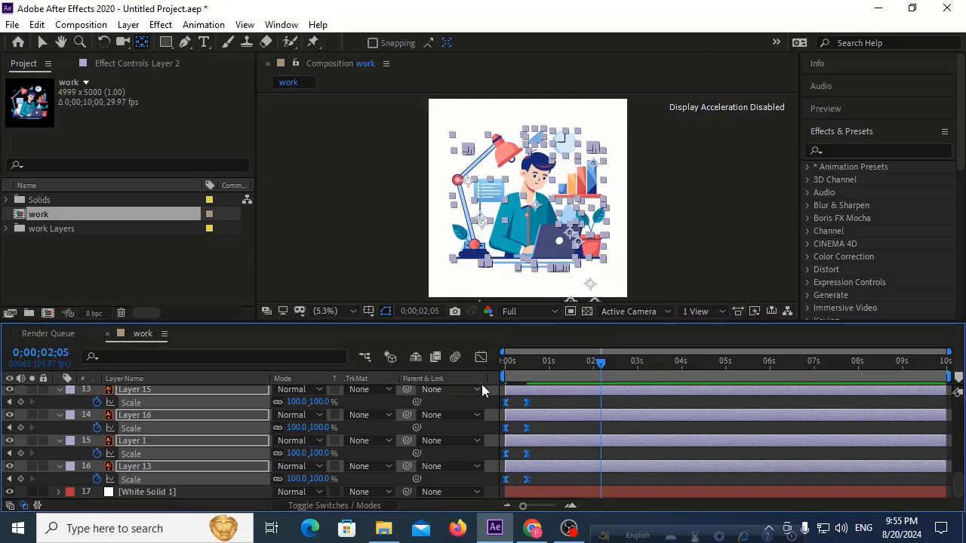
In the Graph Editor, bend the Scale curve so layers overshoot to about 112.9% before 100%.
left_click(483, 363)
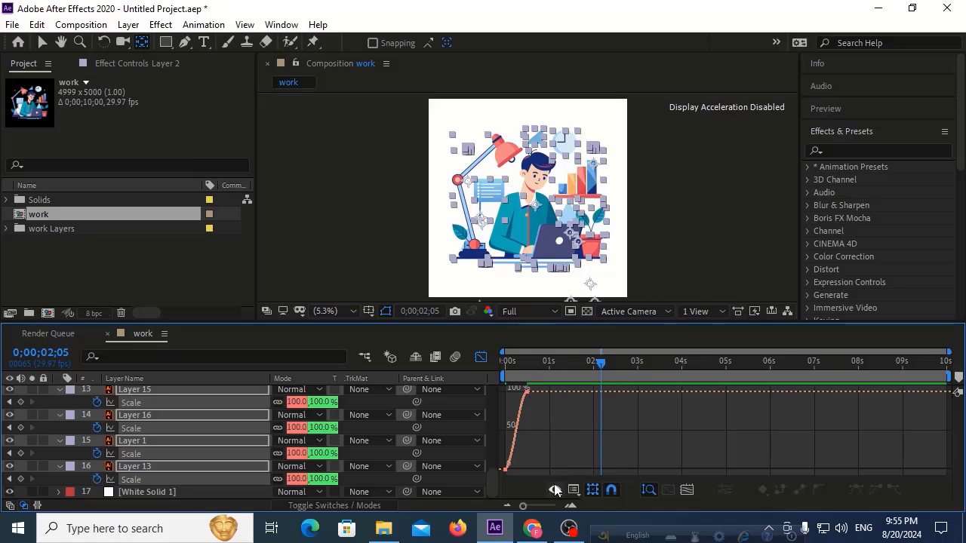
left_click(523, 370)
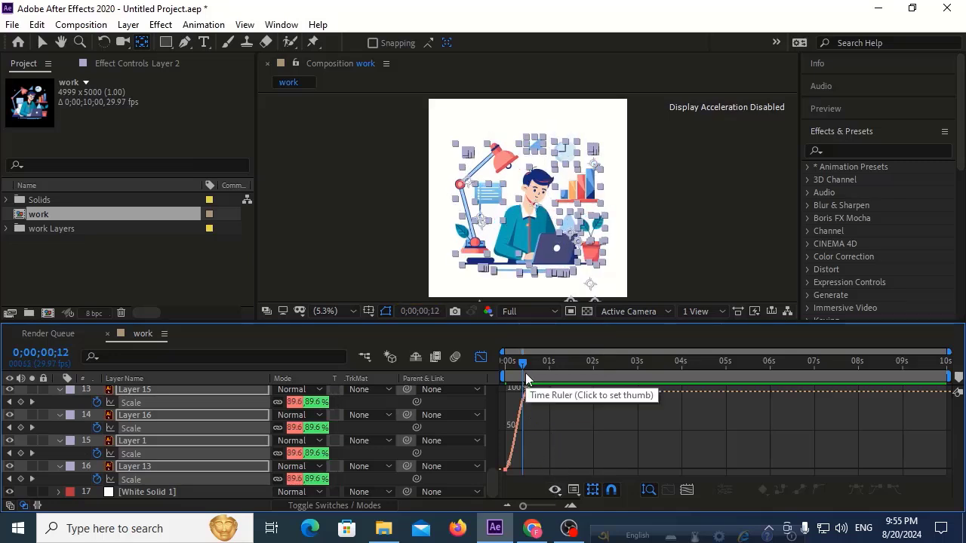
left_click_drag(528, 506, 551, 508)
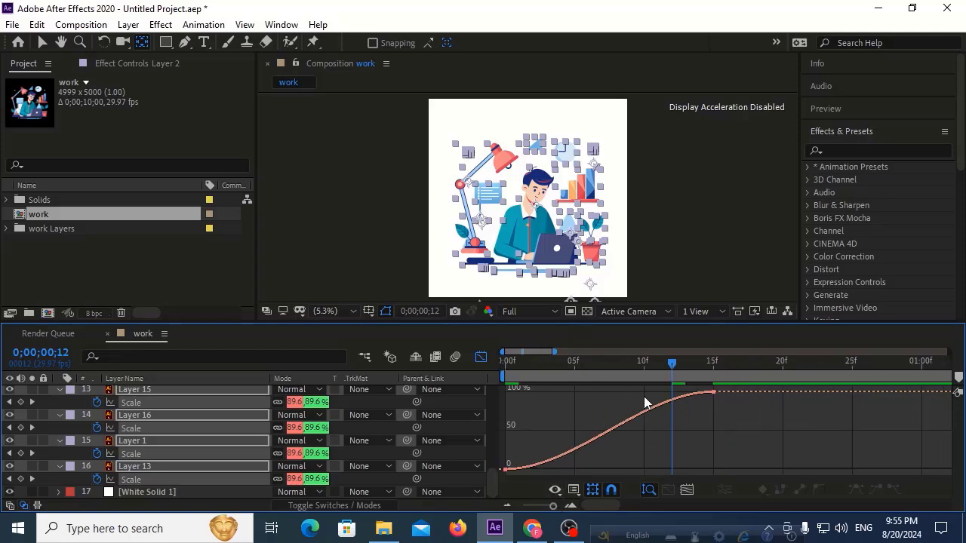
left_click(721, 403)
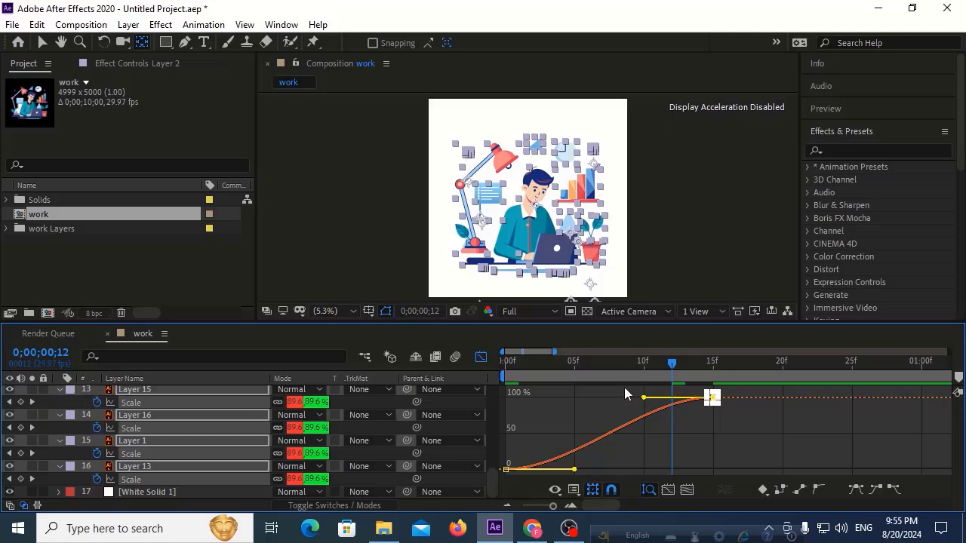
left_click_drag(624, 389, 611, 371)
left_click(480, 357)
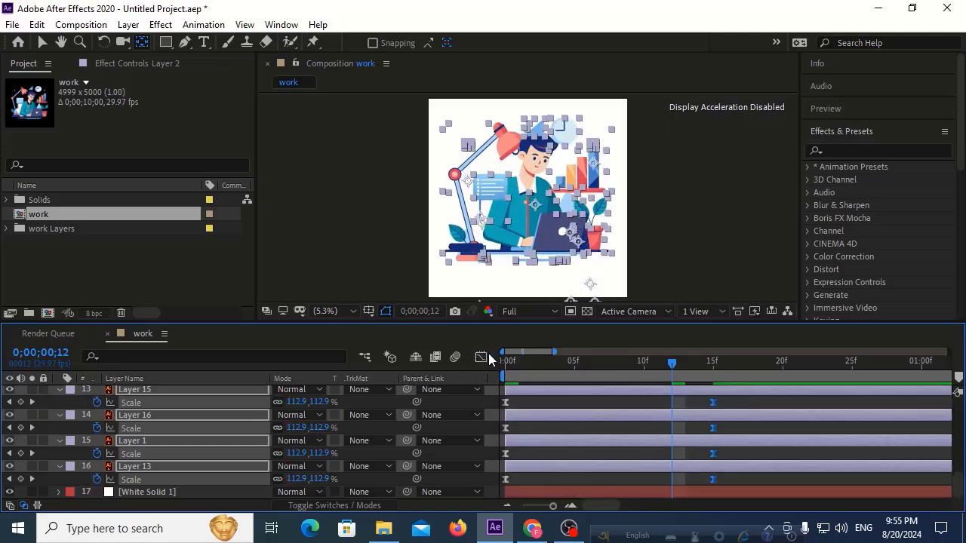
key("Home")
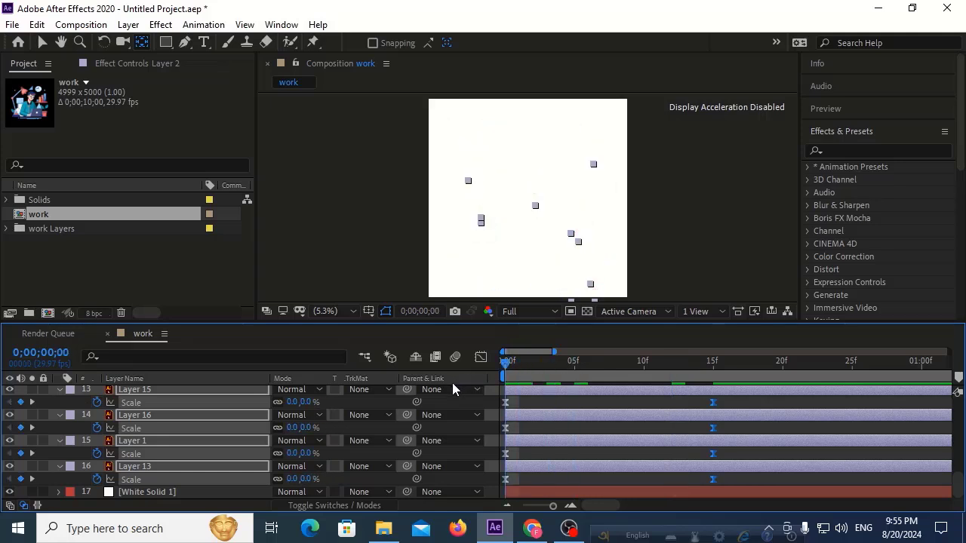
left_click_drag(553, 505, 507, 511)
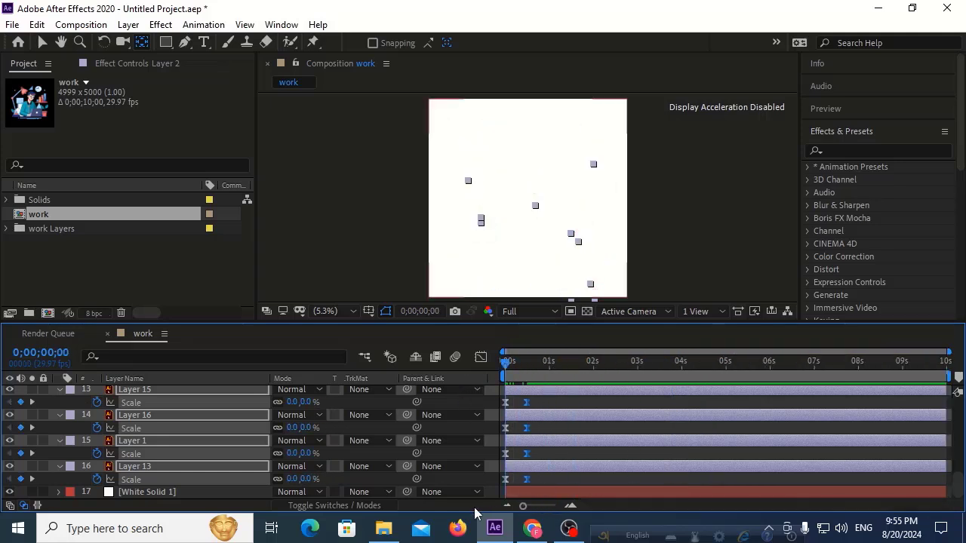
key("space")
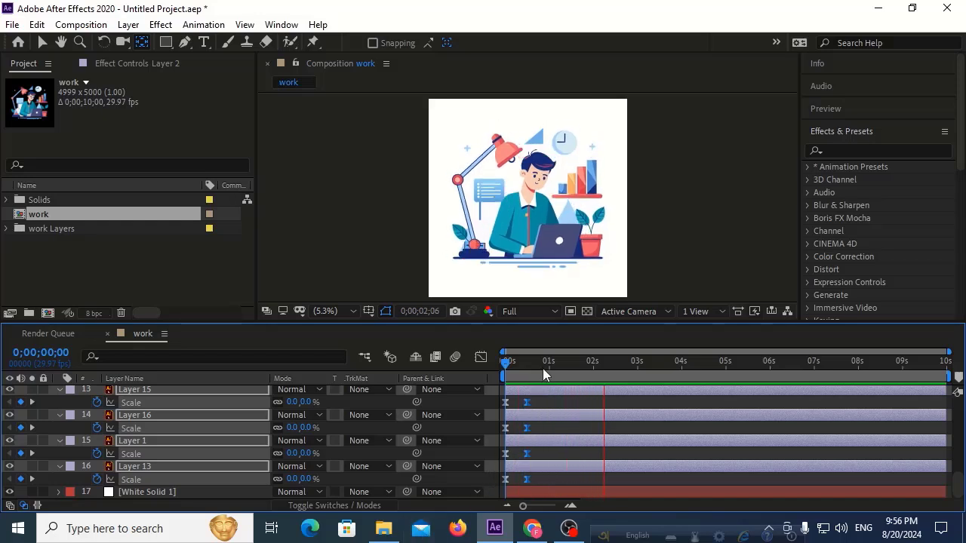
key("space")
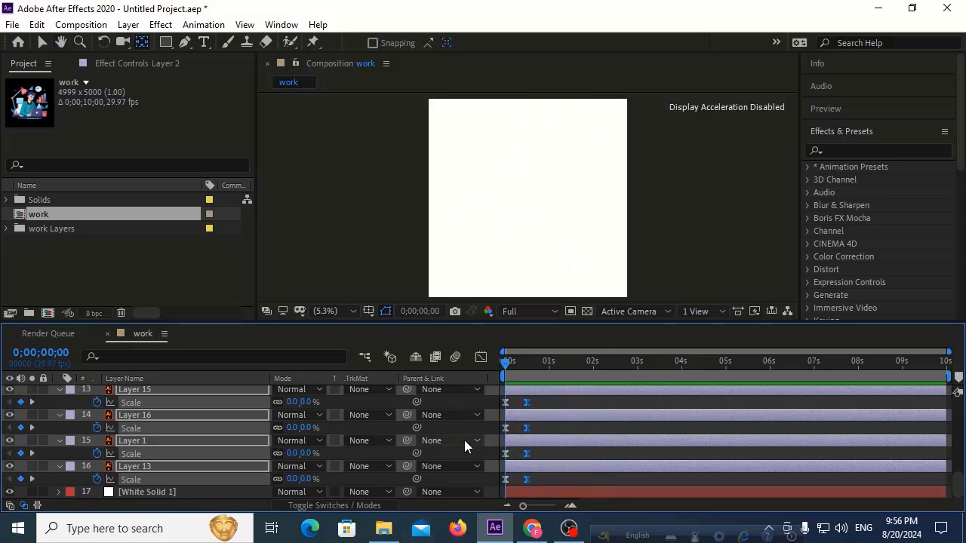
key("space")
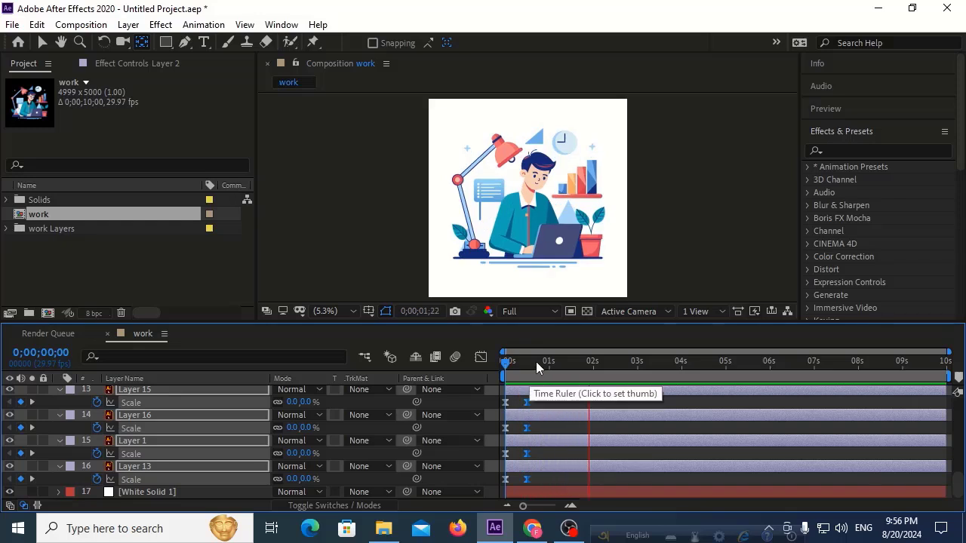
key("space")
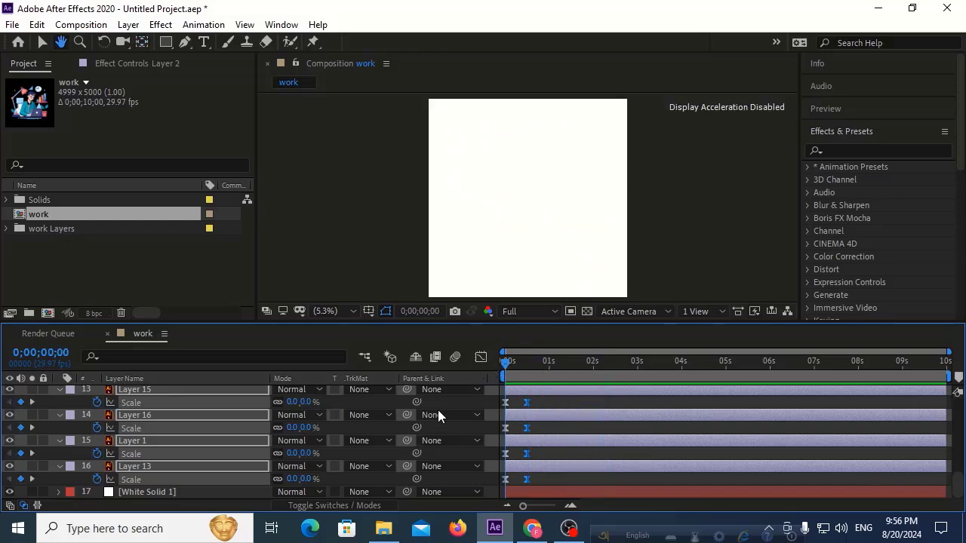
key("space")
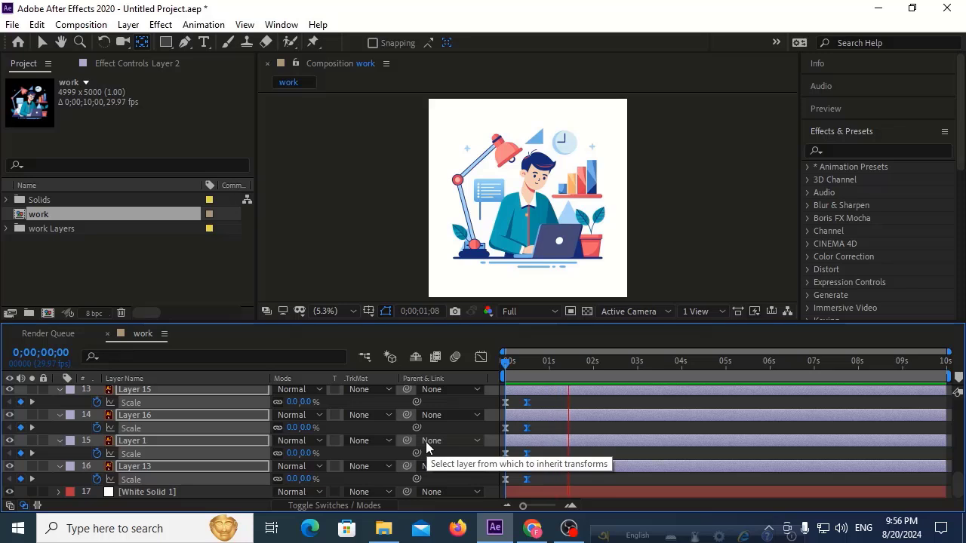
key("space")
left_click_drag(524, 367, 490, 374)
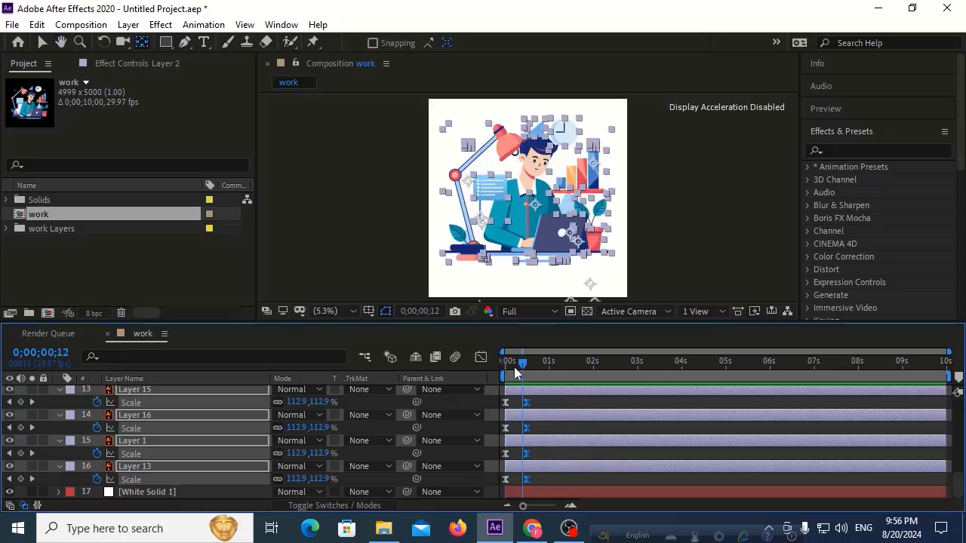
key("space")
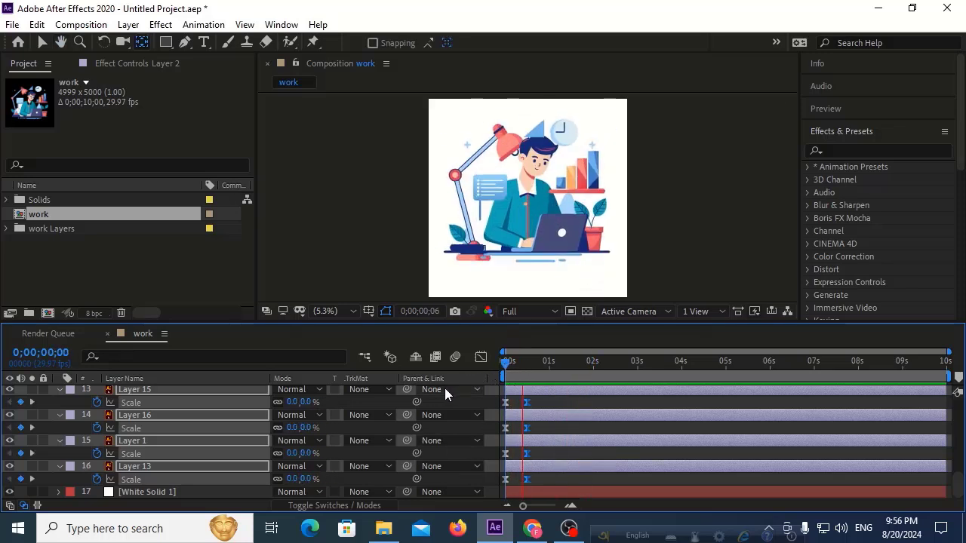
key("space")
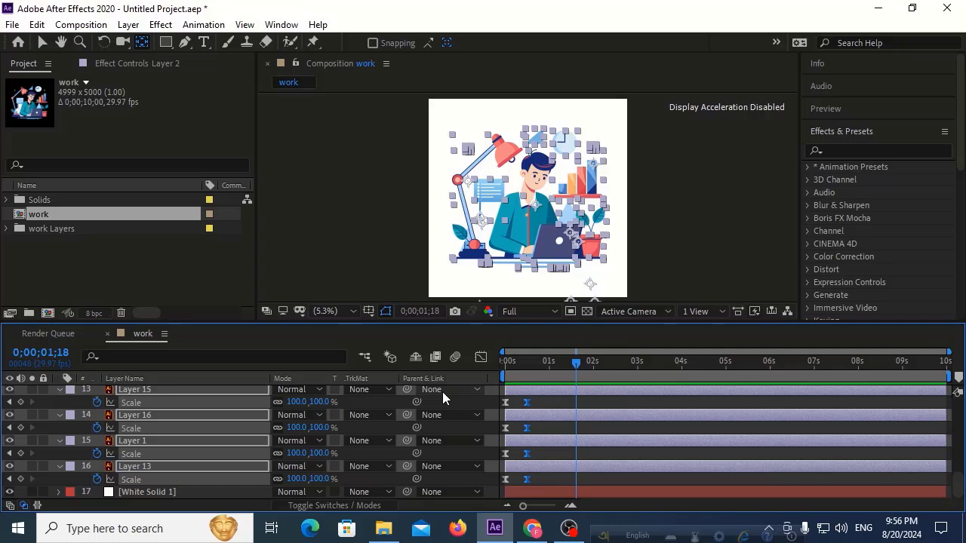
left_click_drag(528, 362, 466, 370)
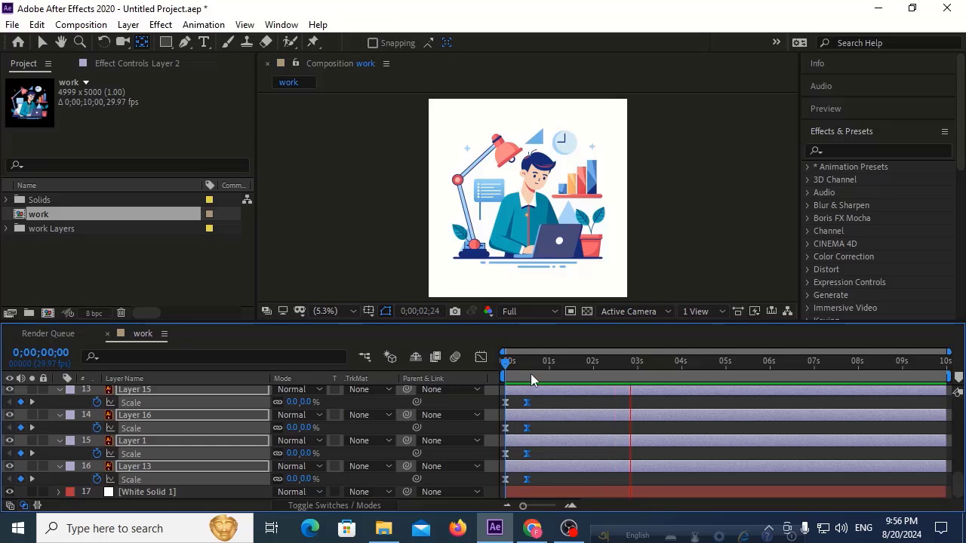
left_click_drag(530, 370, 518, 375)
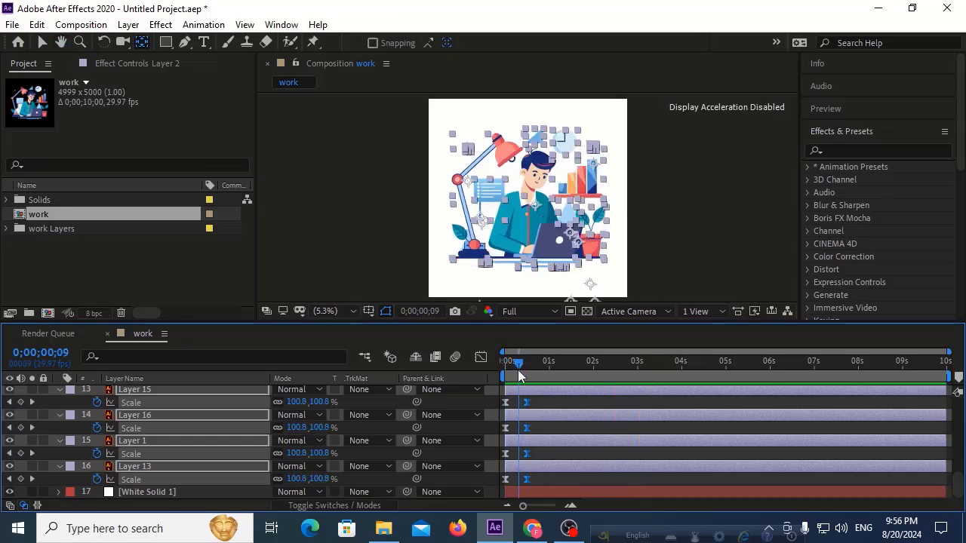
left_click(570, 480)
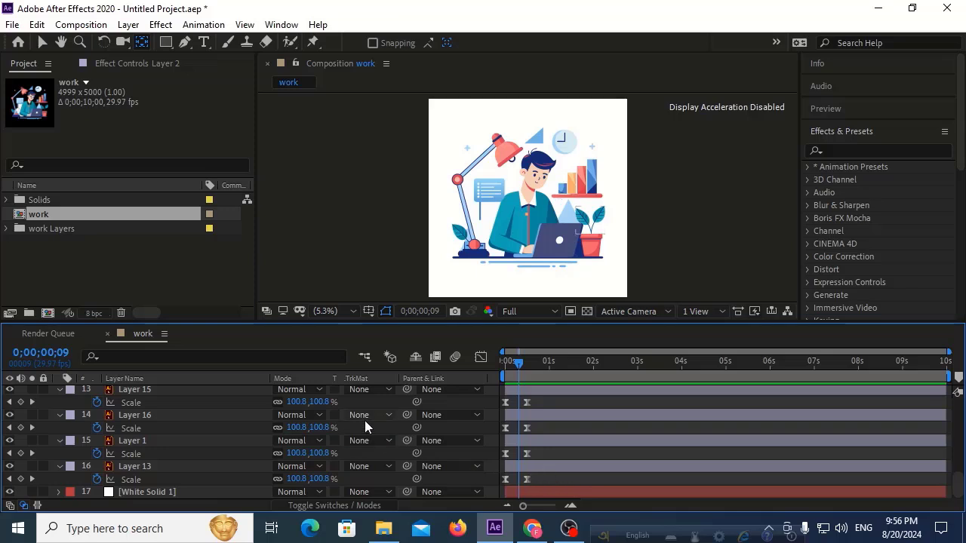
left_click(42, 42)
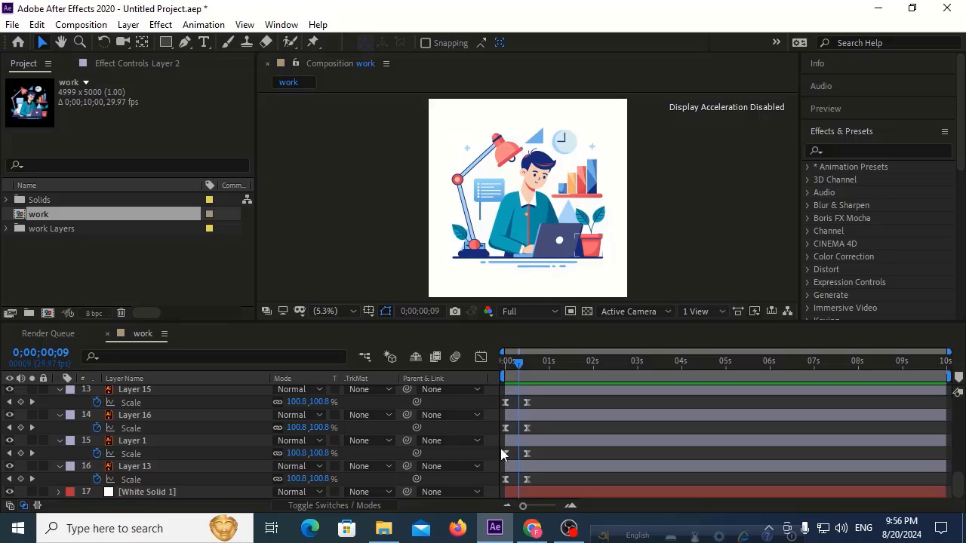
Select Layer 1 through the top layers and shift their bars later in time.
left_click(519, 440)
scroll(520, 434, "up", 3)
scroll(519, 420, "up", 3)
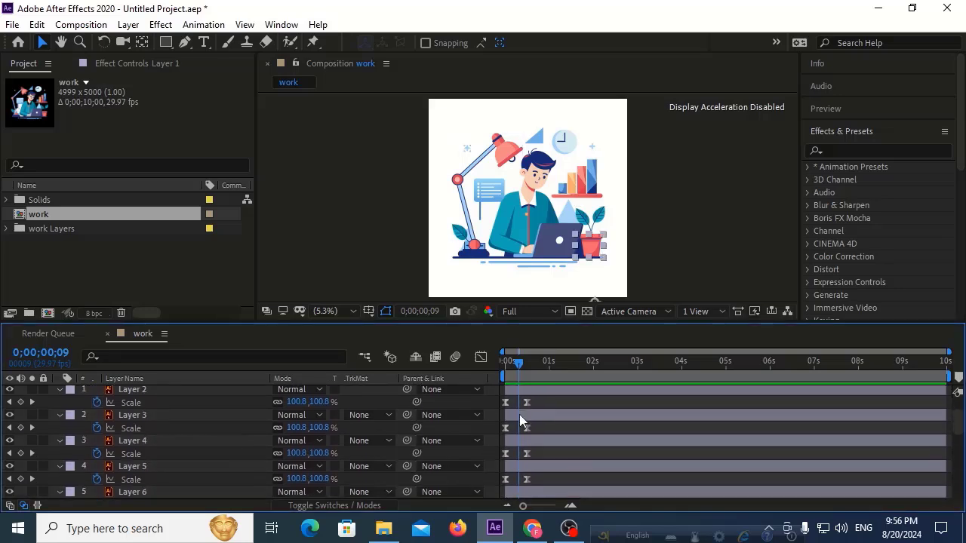
scroll(519, 408, "up", 2)
left_click(523, 401, "shift")
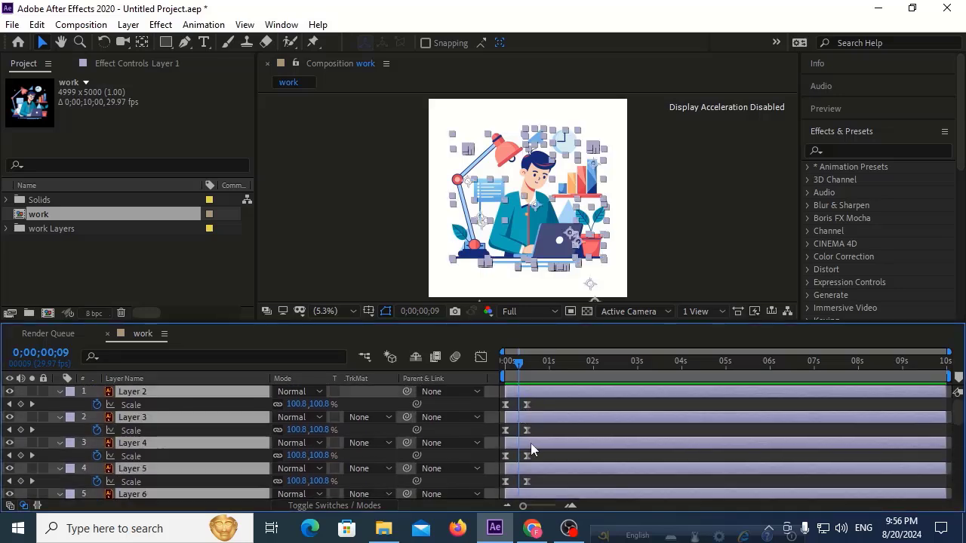
scroll(530, 443, "down", 4)
scroll(538, 446, "down", 4)
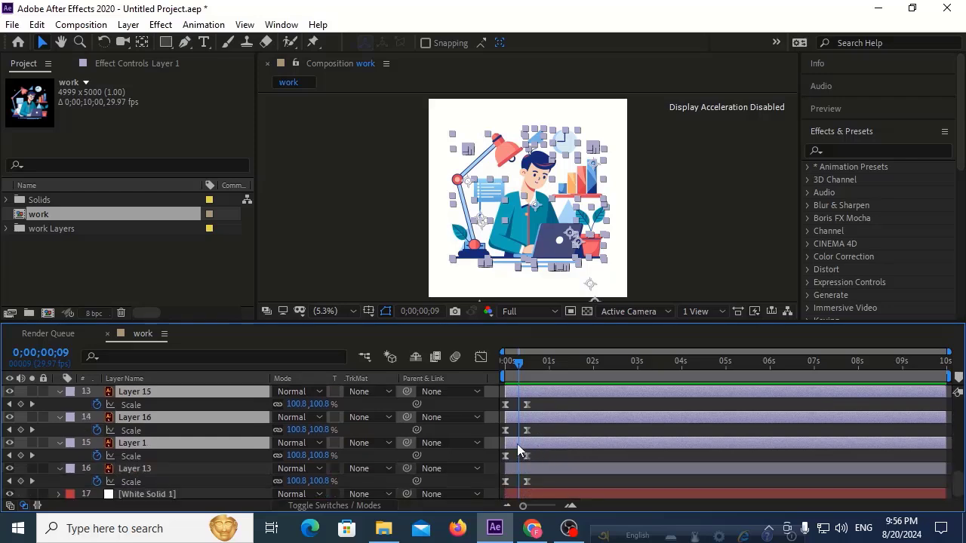
left_click_drag(516, 444, 525, 443)
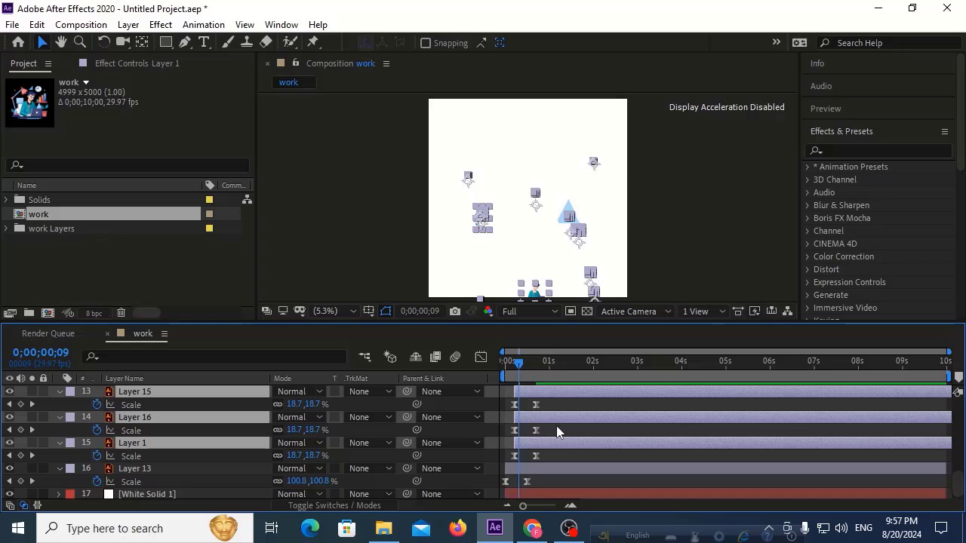
Delay Layers 15 and 16 a few frames further than the rest.
left_click(556, 426)
left_click(550, 418)
scroll(550, 418, "up", 10)
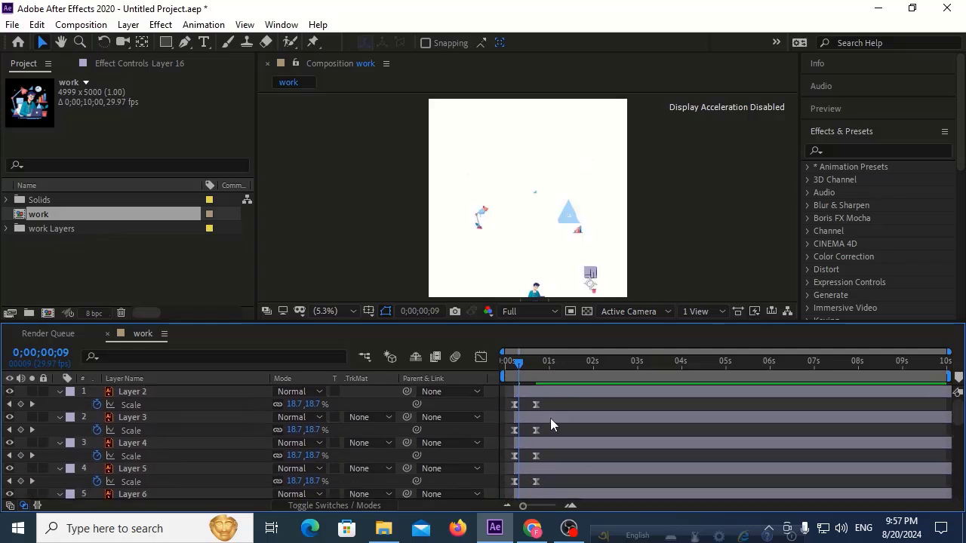
key("ctrl+a")
scroll(560, 433, "down", 5)
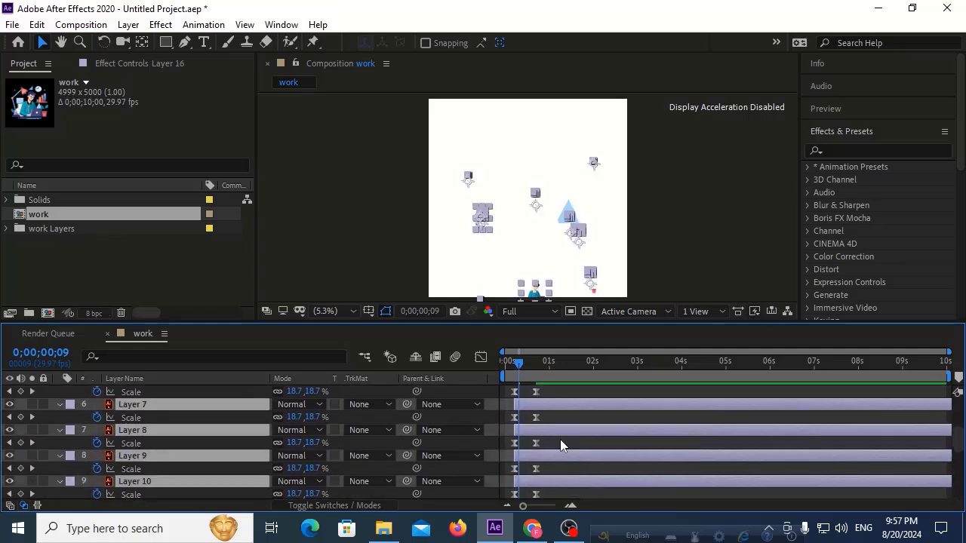
scroll(560, 439, "down", 5)
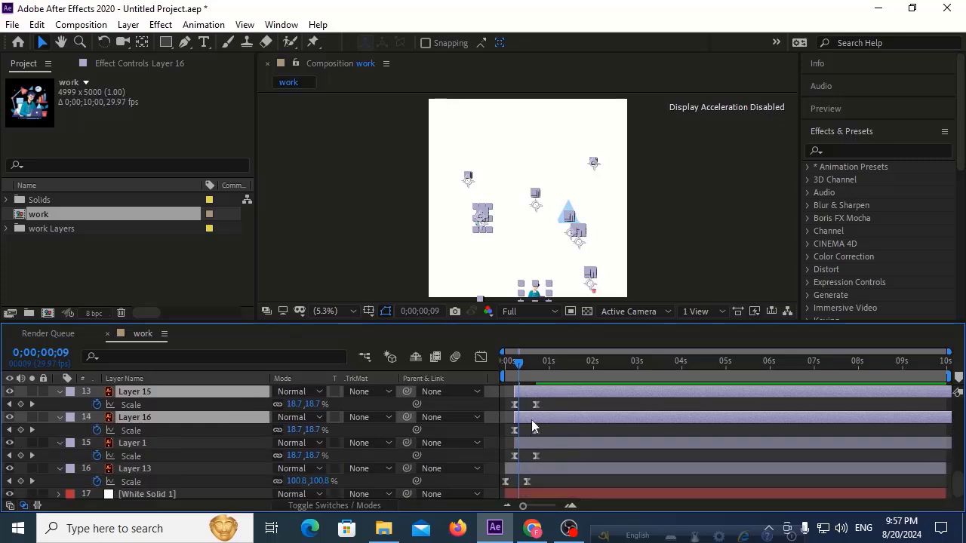
left_click_drag(531, 420, 540, 416)
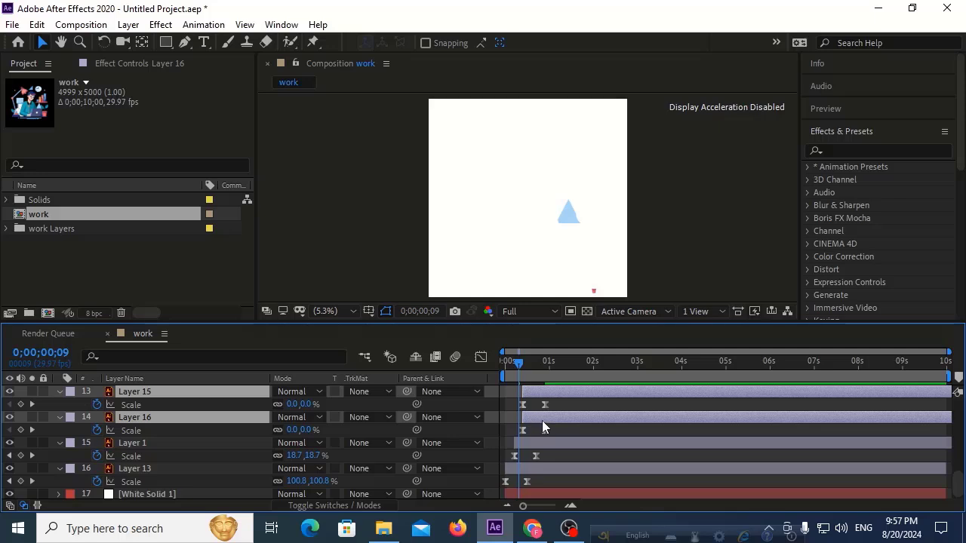
Select Layer 13 and preview the staggered pop-in from the start, checking frame 9.
left_click(571, 218)
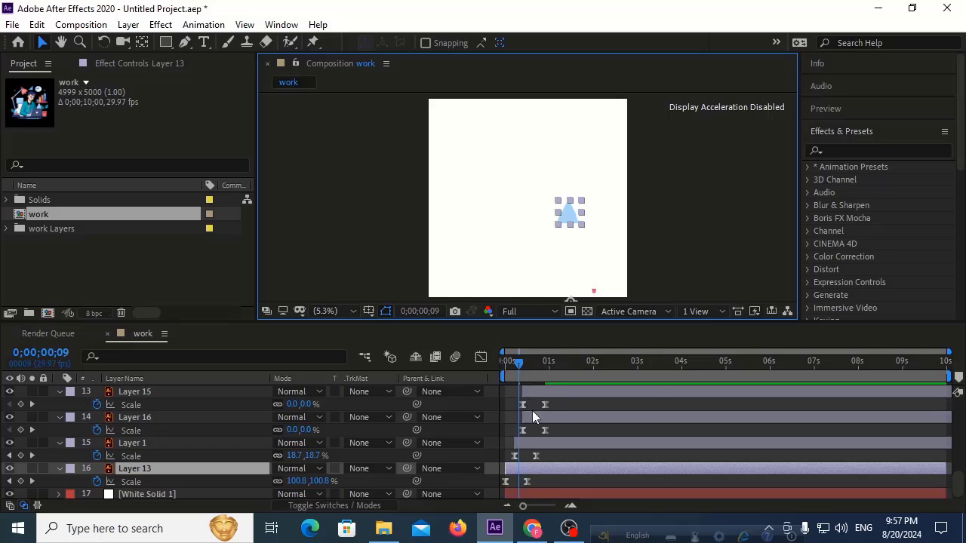
left_click_drag(519, 369, 494, 364)
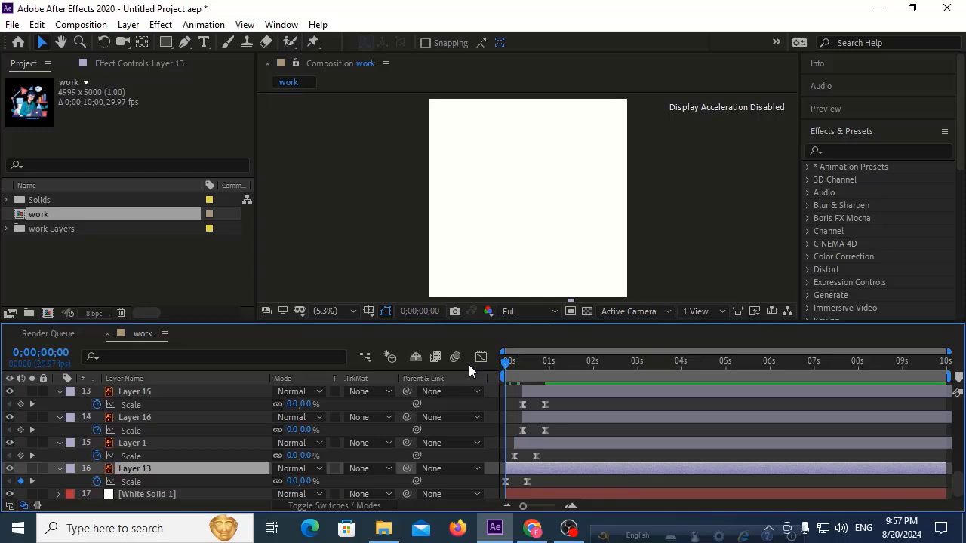
key("space")
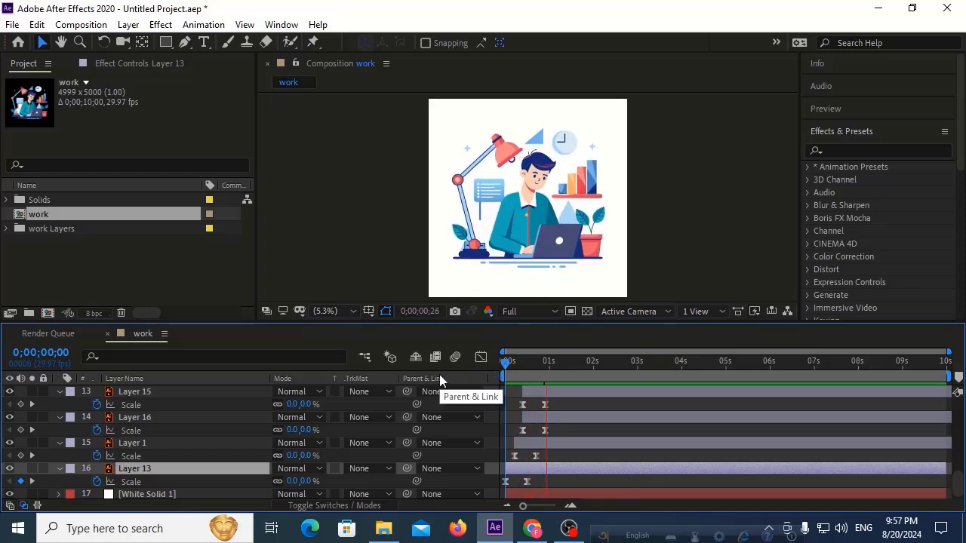
key("space")
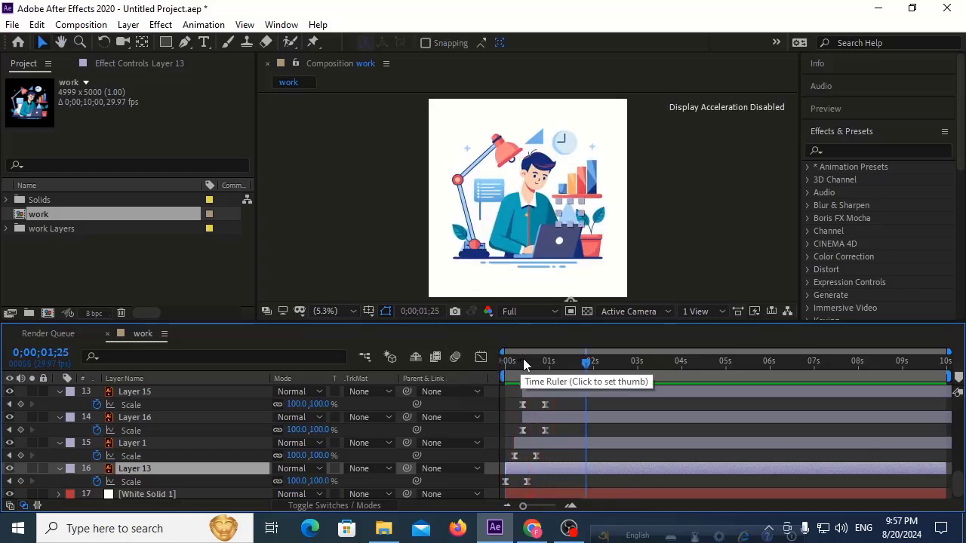
left_click(521, 360)
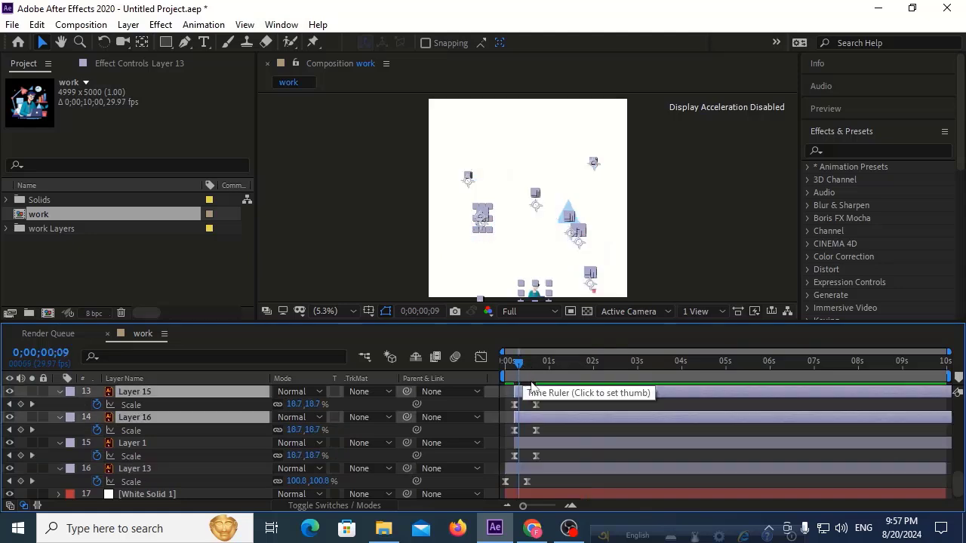
scroll(534, 400, "up", 3)
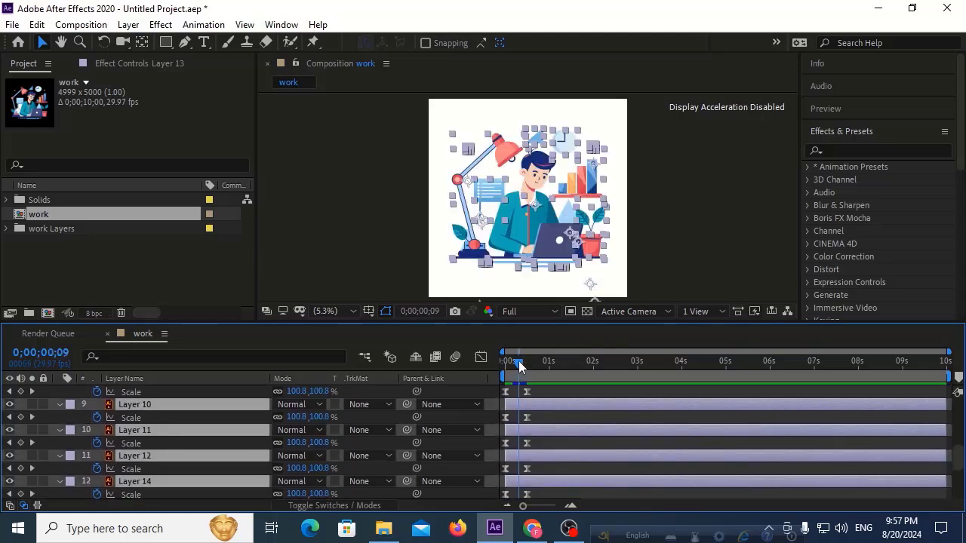
left_click_drag(518, 361, 443, 368)
key("space")
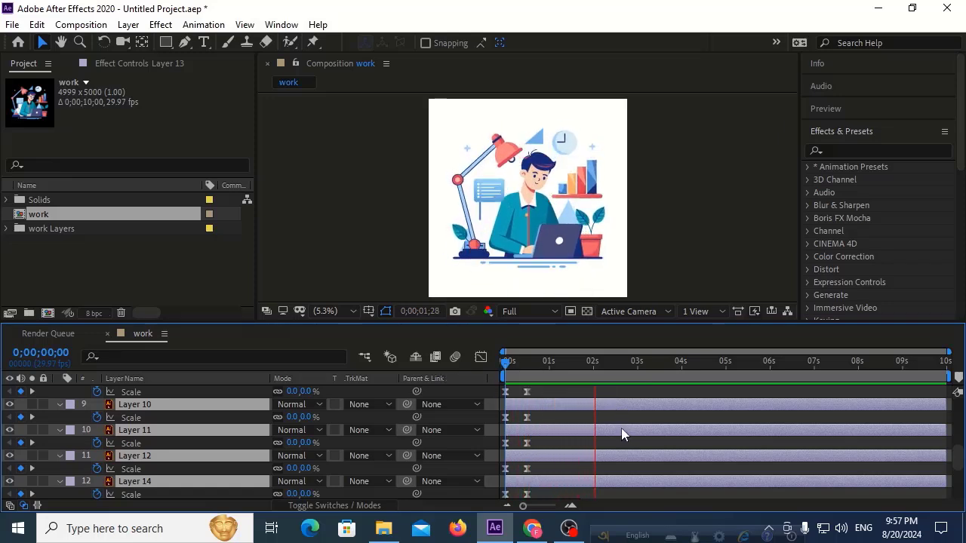
key("space")
left_click(538, 364)
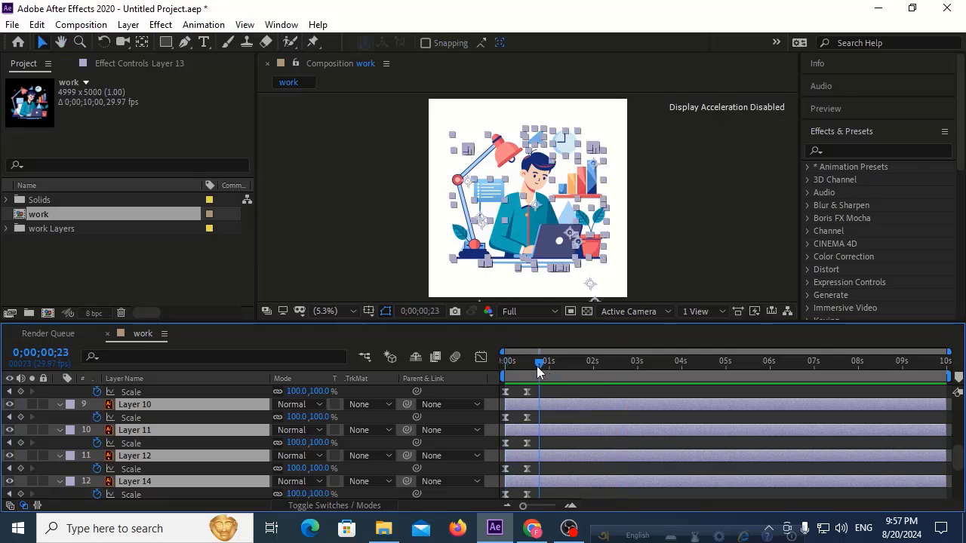
left_click_drag(538, 365, 531, 365)
left_click(570, 402)
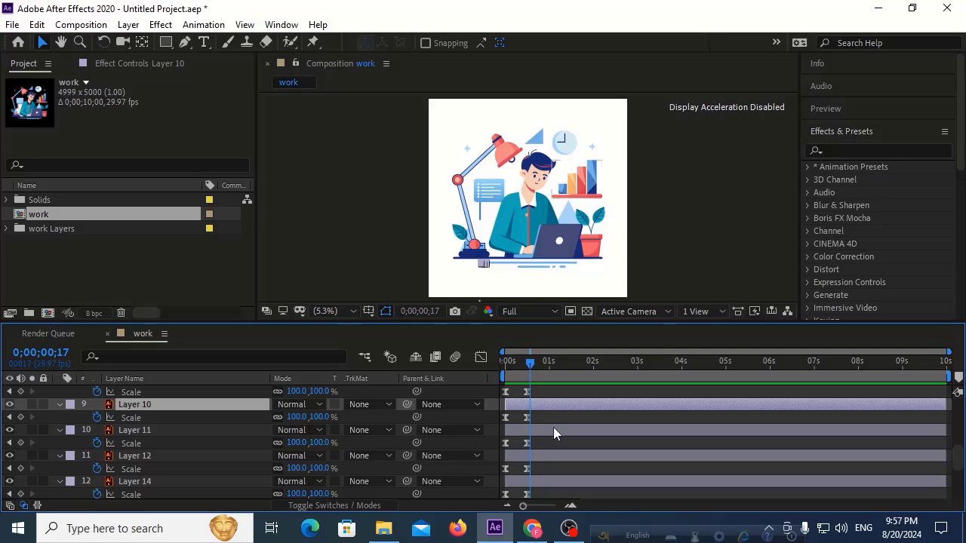
left_click(550, 431)
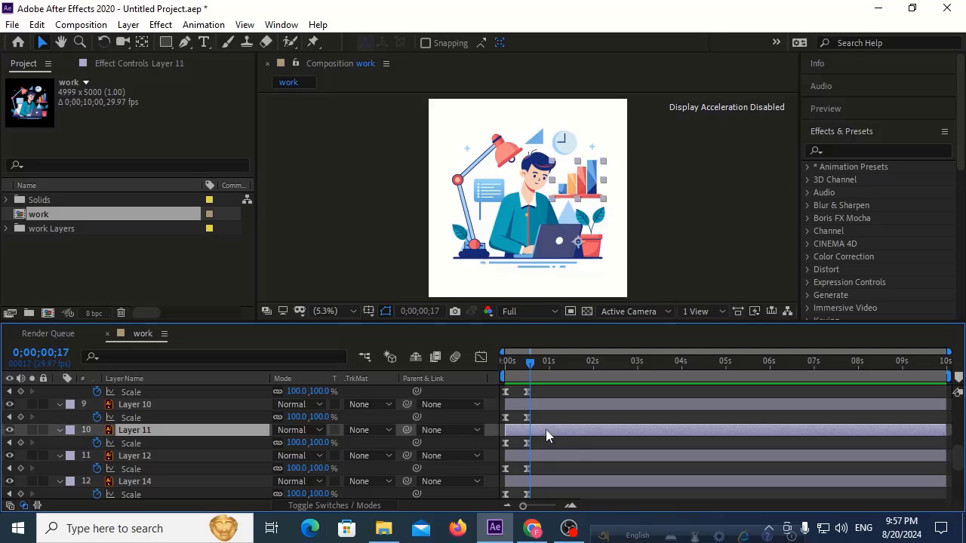
left_click(229, 399)
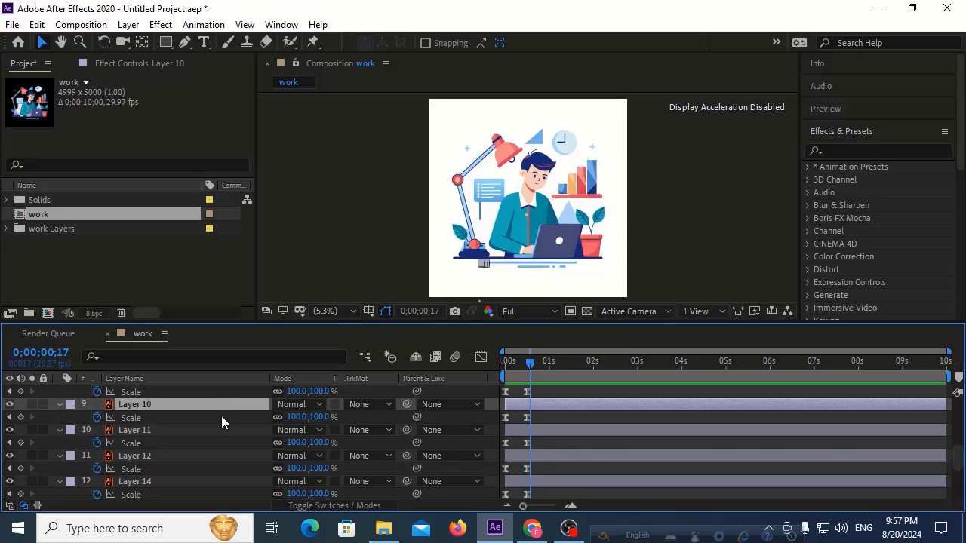
left_click(209, 427)
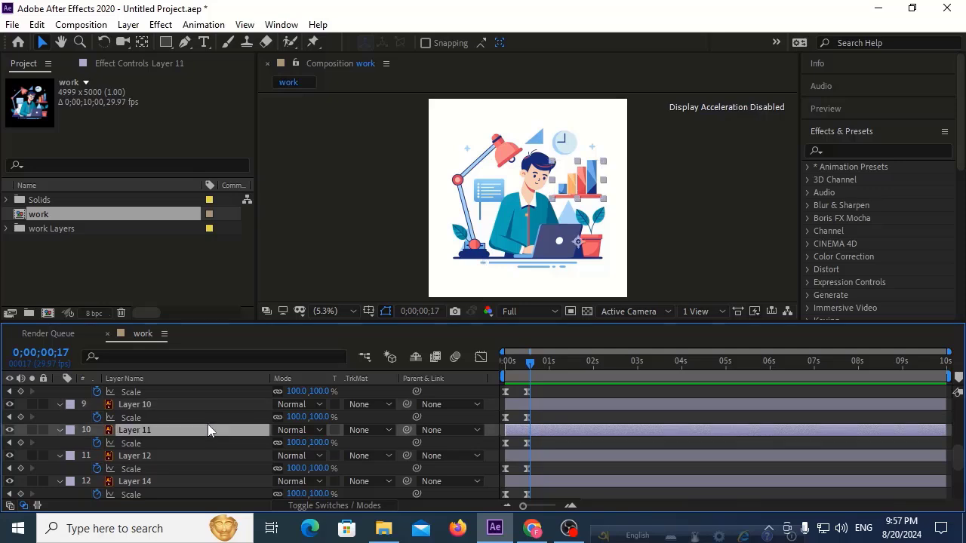
left_click(171, 457)
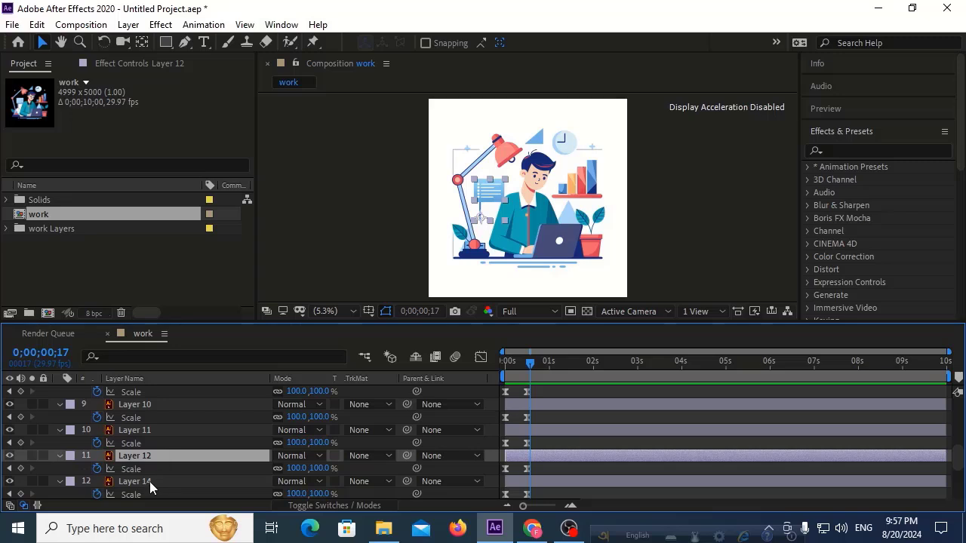
left_click(150, 481)
scroll(149, 480, "down", 3)
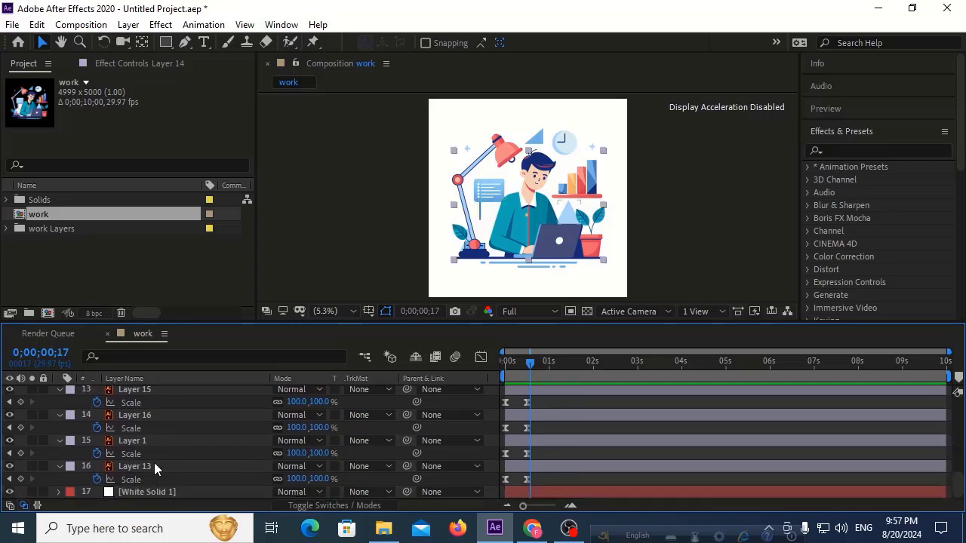
left_click(154, 465)
scroll(156, 448, "up", 2)
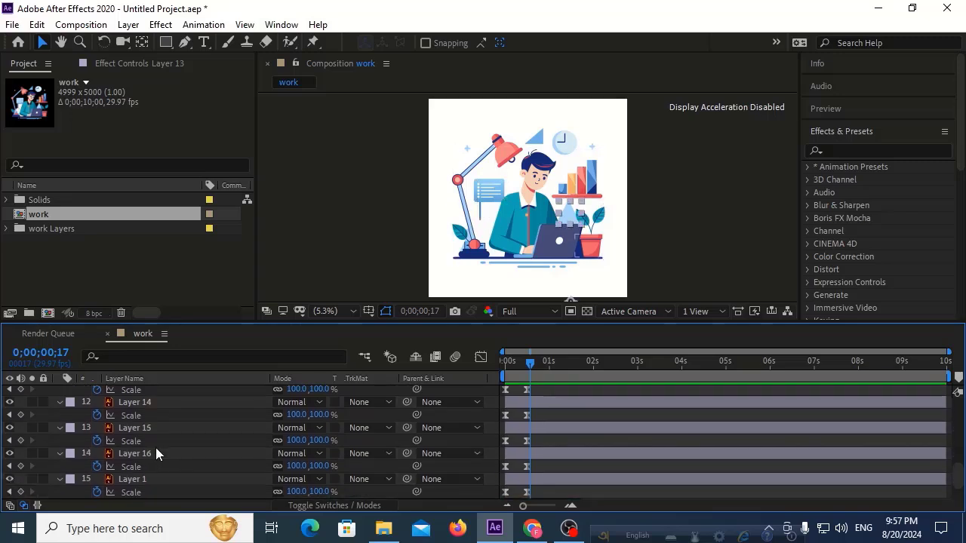
left_click(159, 407)
scroll(159, 407, "up", 1)
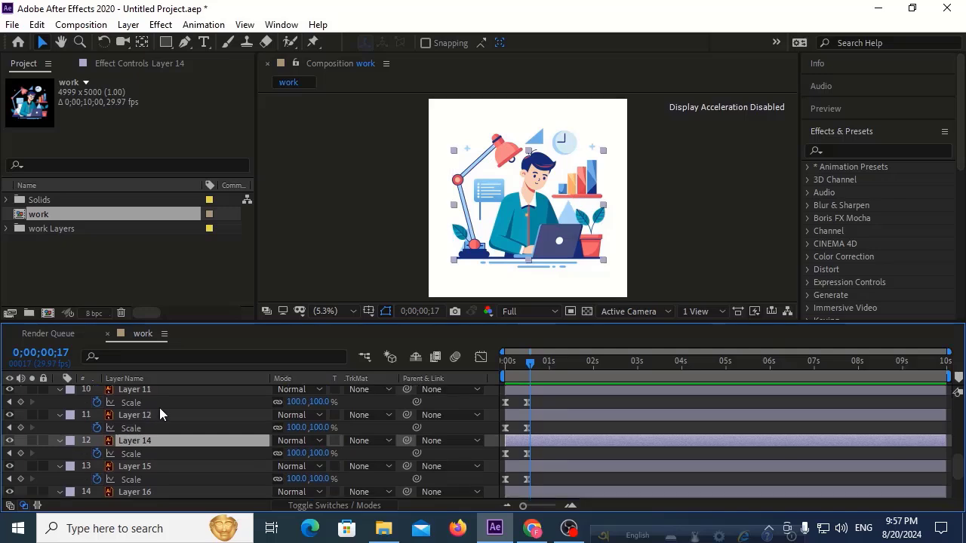
scroll(159, 407, "up", 2)
left_click(144, 425)
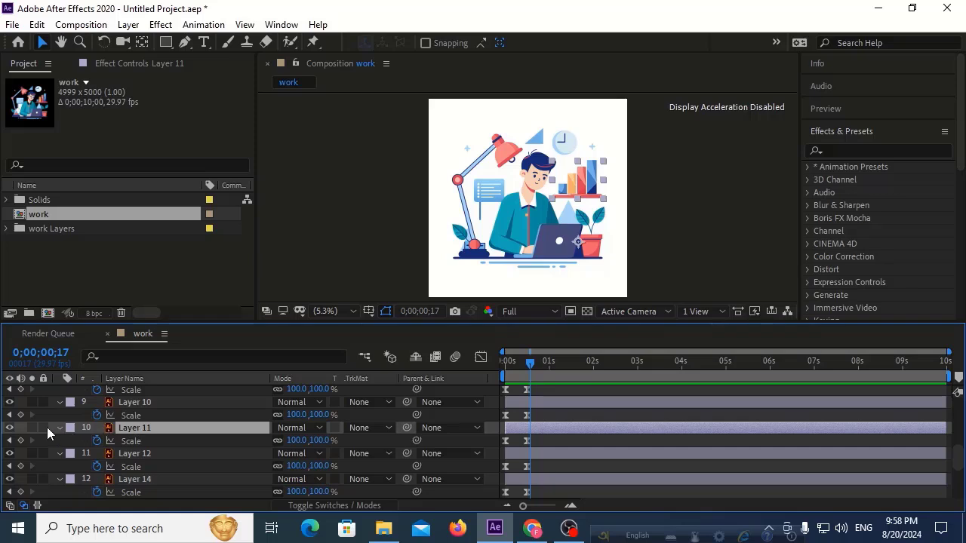
left_click(9, 427)
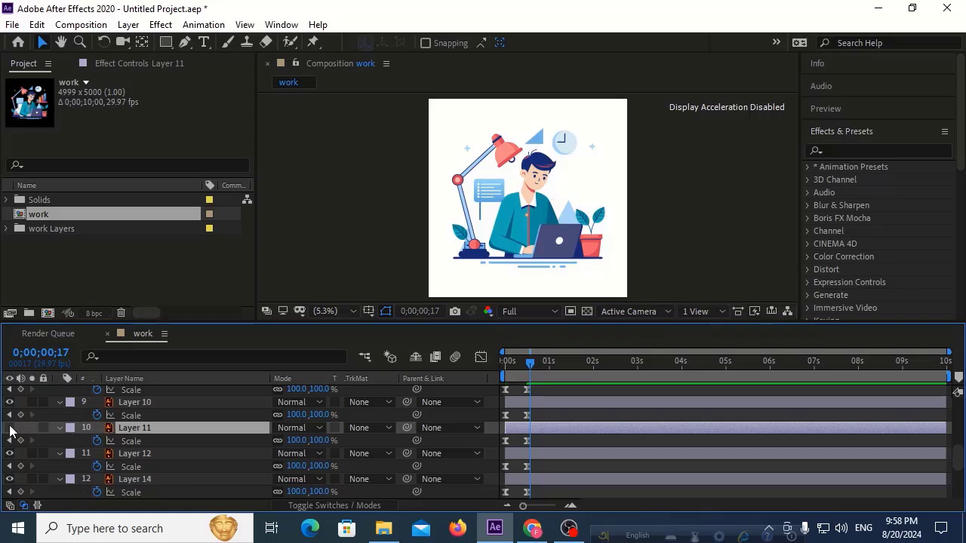
left_click(9, 427)
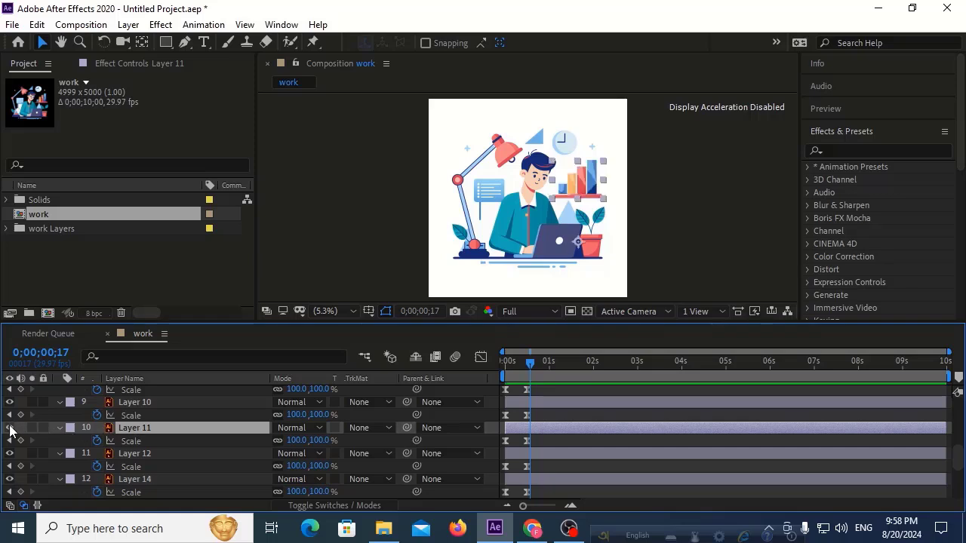
key("F2")
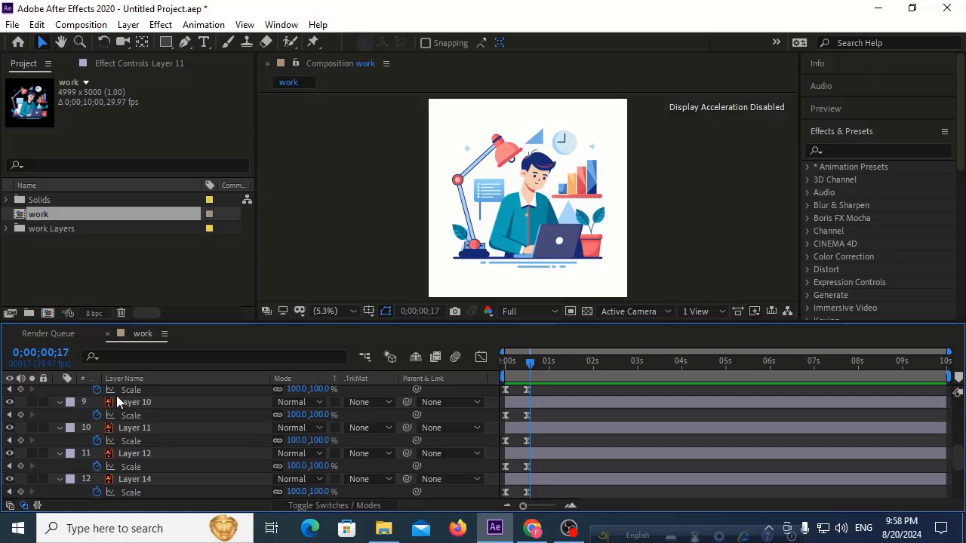
left_click(124, 402)
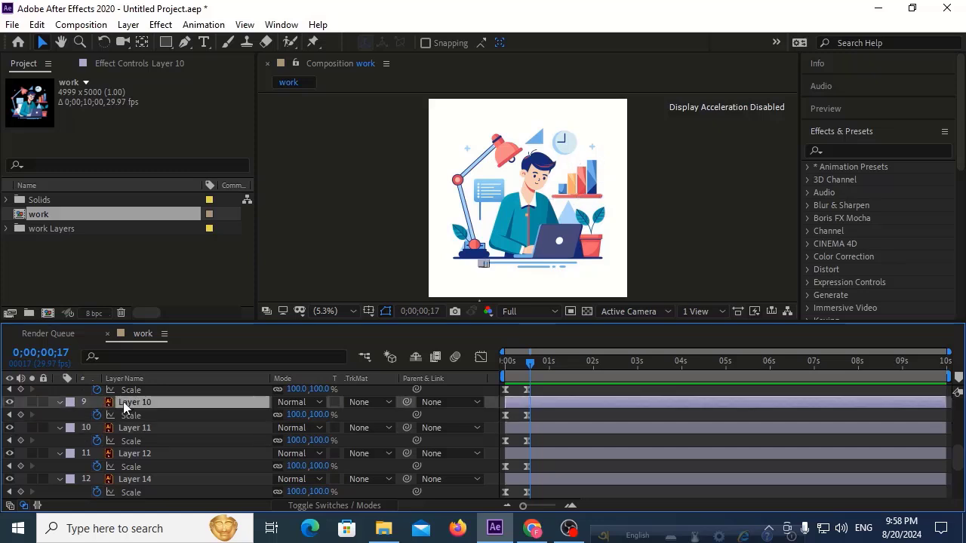
scroll(143, 397, "up", 3)
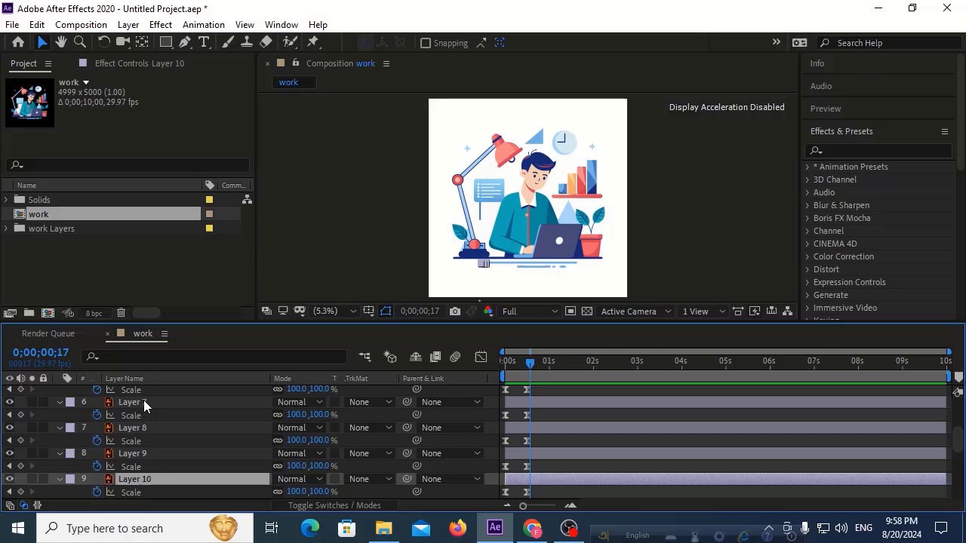
left_click(130, 454)
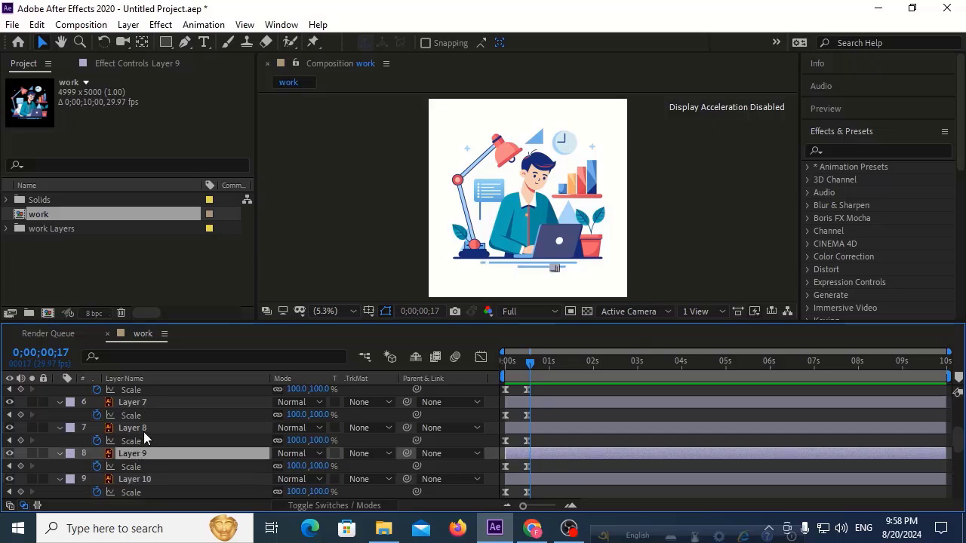
left_click(144, 429)
left_click(163, 407)
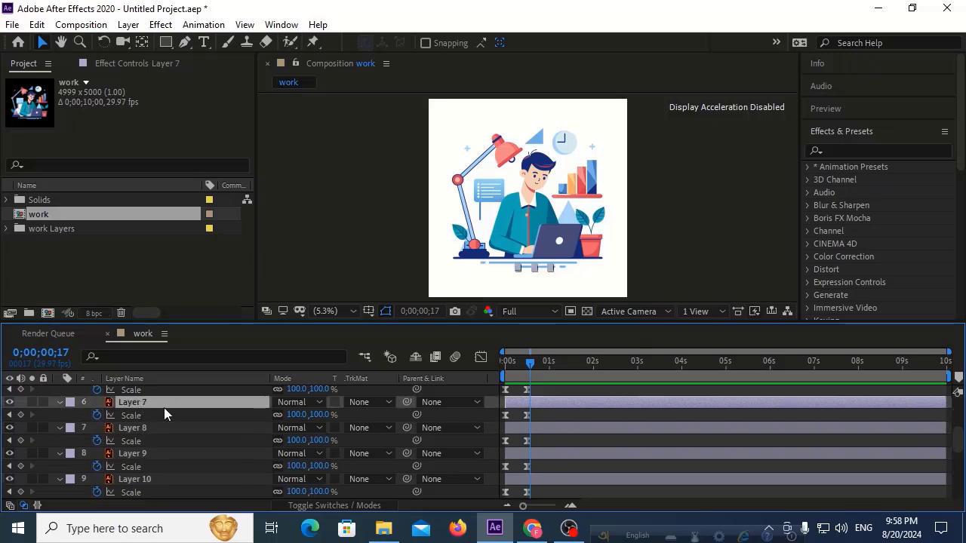
scroll(163, 407, "up", 3)
left_click(139, 451)
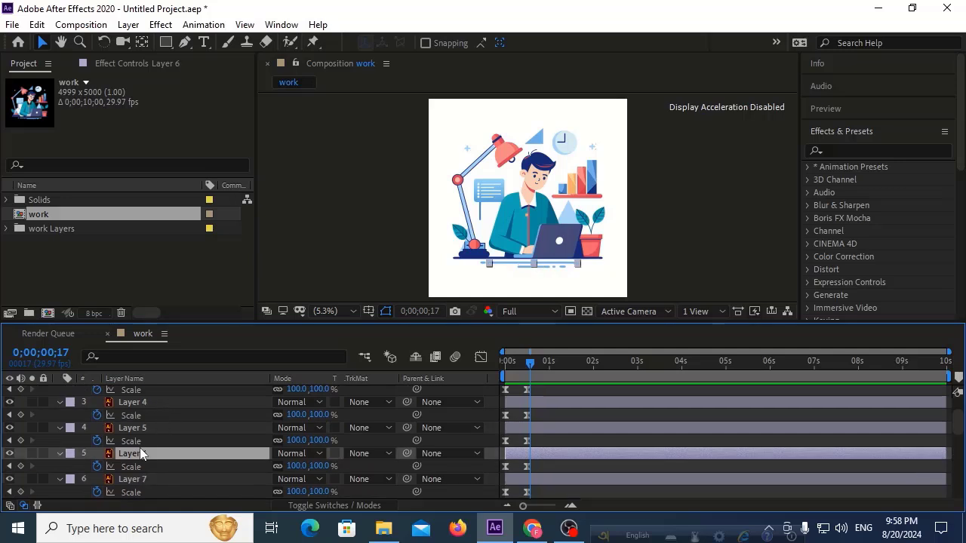
left_click(154, 427)
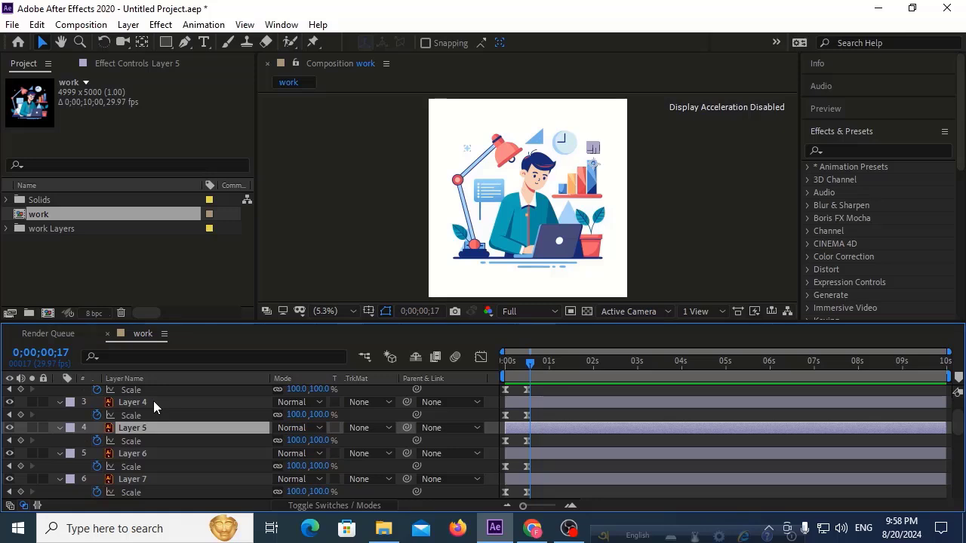
left_click(154, 400)
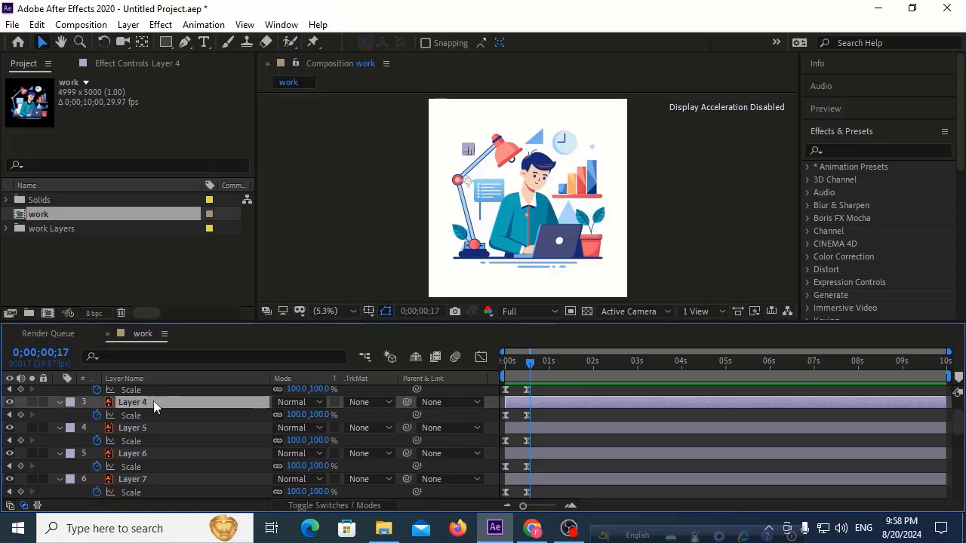
scroll(152, 408, "up", 2)
left_click(148, 417)
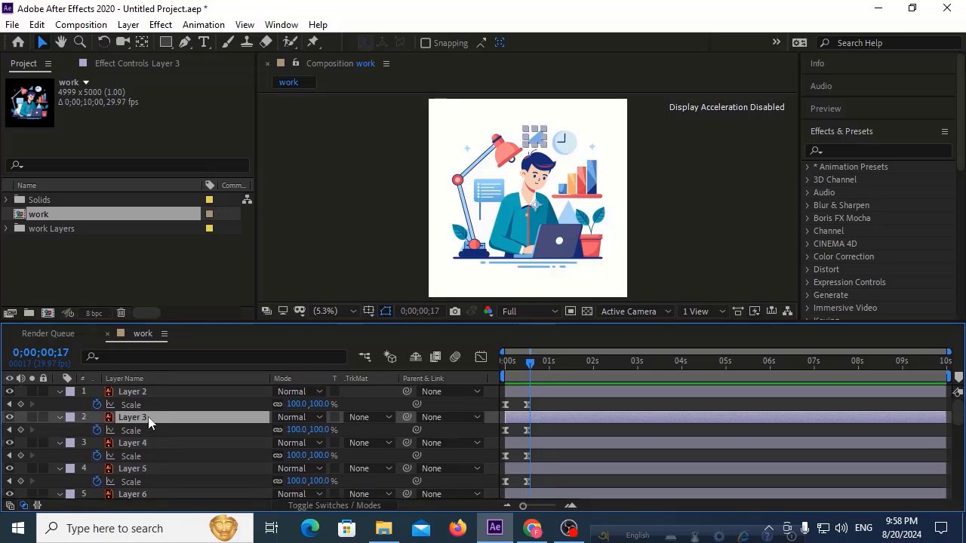
left_click(150, 393)
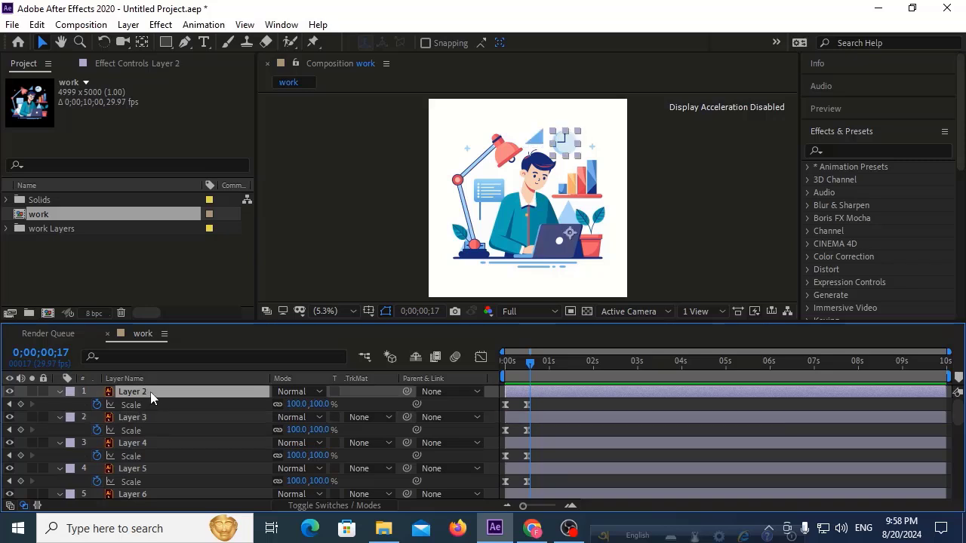
left_click(517, 240)
scroll(163, 437, "down", 4)
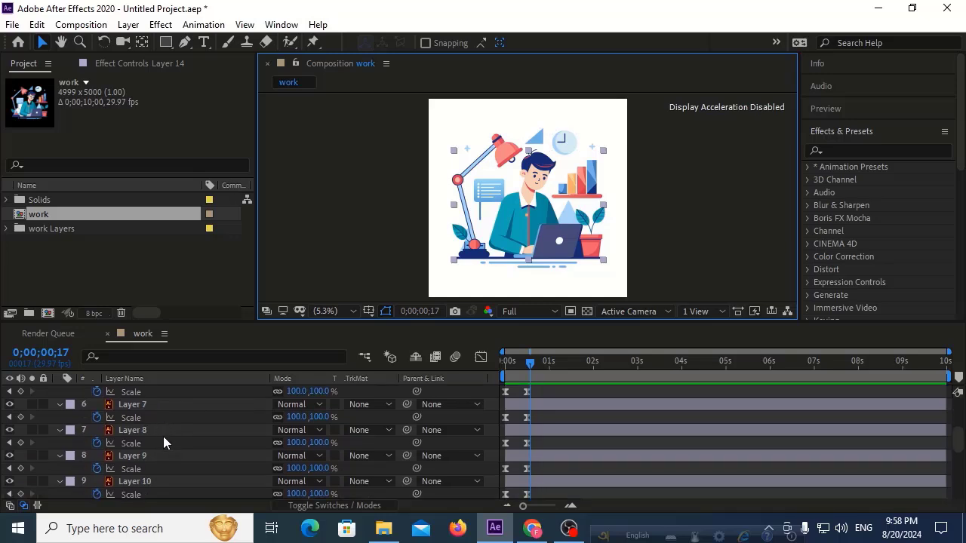
scroll(163, 436, "down", 4)
left_click(11, 443)
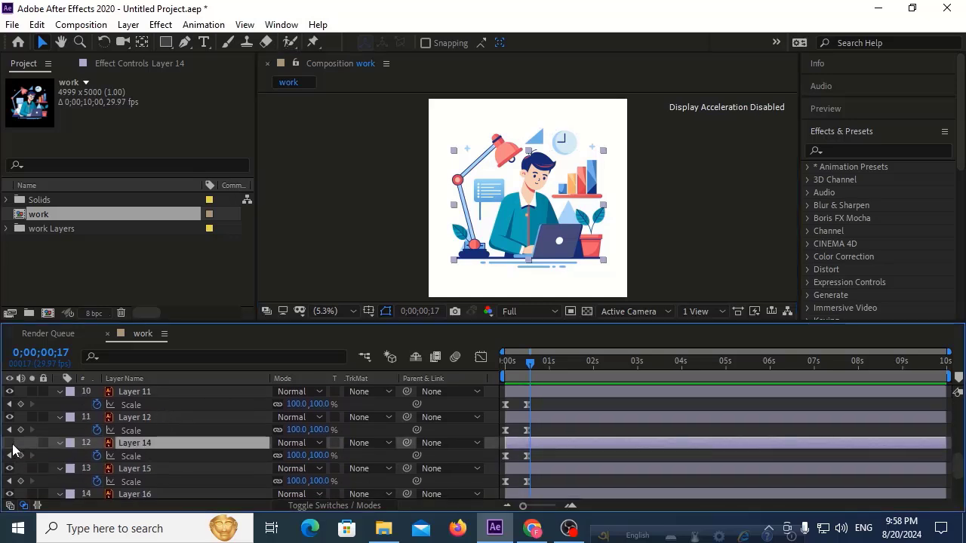
left_click(11, 444)
left_click_drag(511, 444, 517, 443)
key("space")
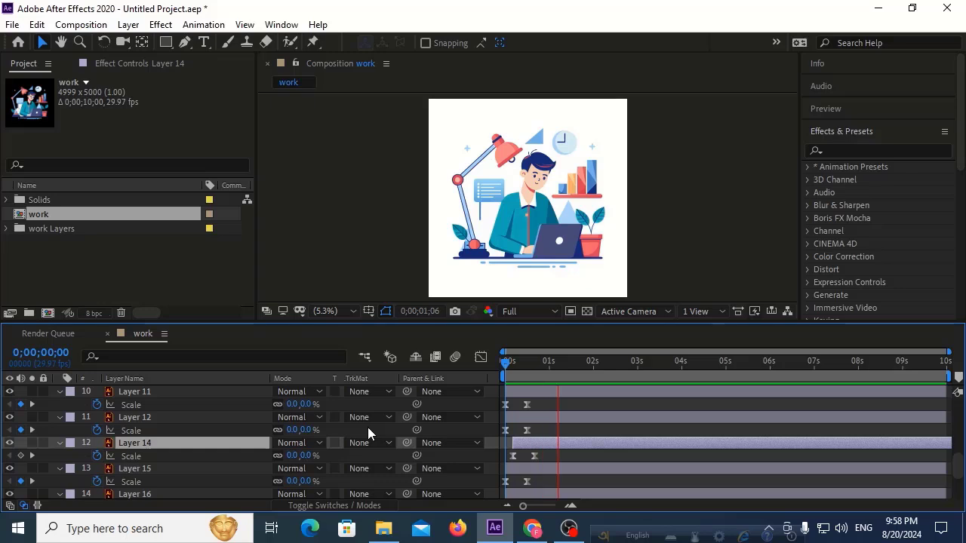
left_click(507, 366)
left_click_drag(505, 363, 567, 362)
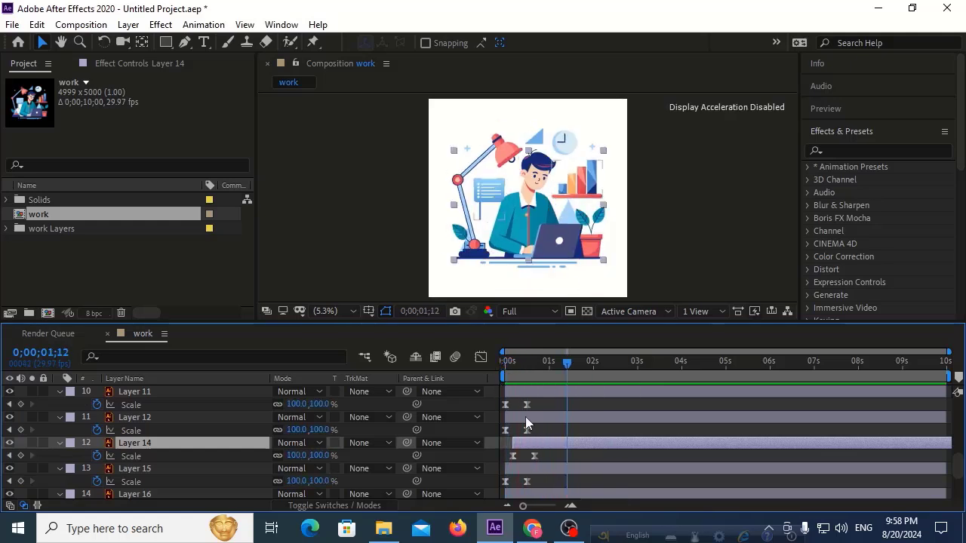
key("alt+Home")
key("j")
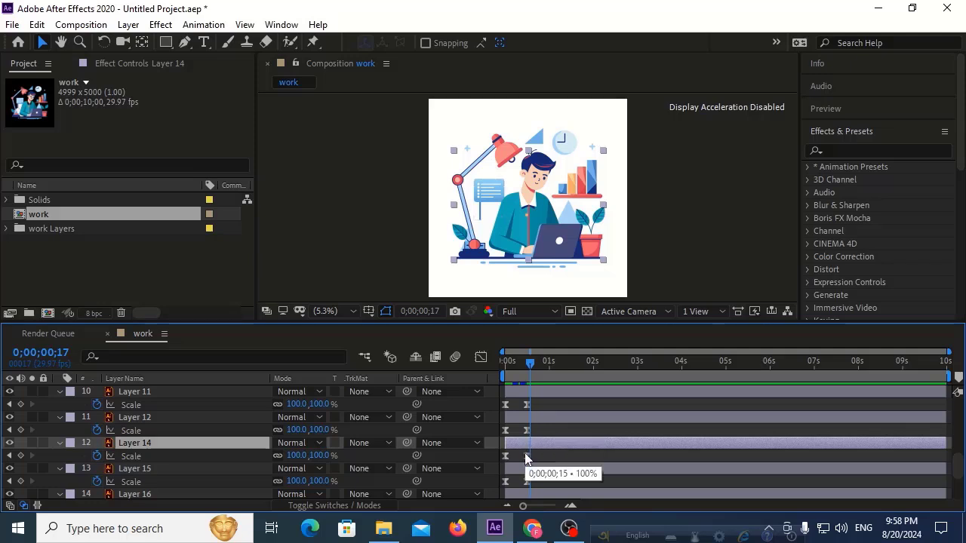
Select Layers 13–15, 12, 9, 8, 7 and 6 together for offsetting.
left_click(521, 469)
scroll(520, 472, "down", 2)
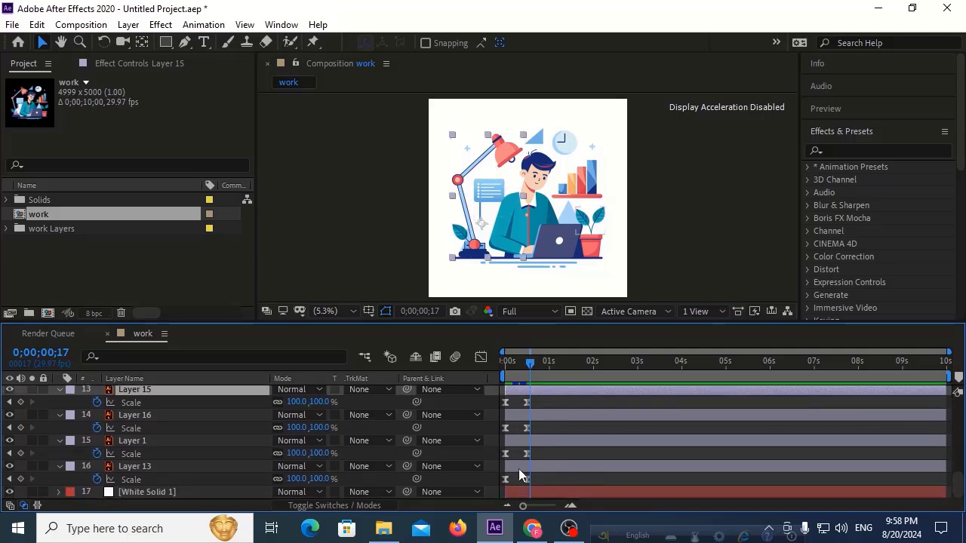
left_click(518, 468, "shift")
scroll(517, 467, "up", 2)
scroll(517, 466, "up", 1)
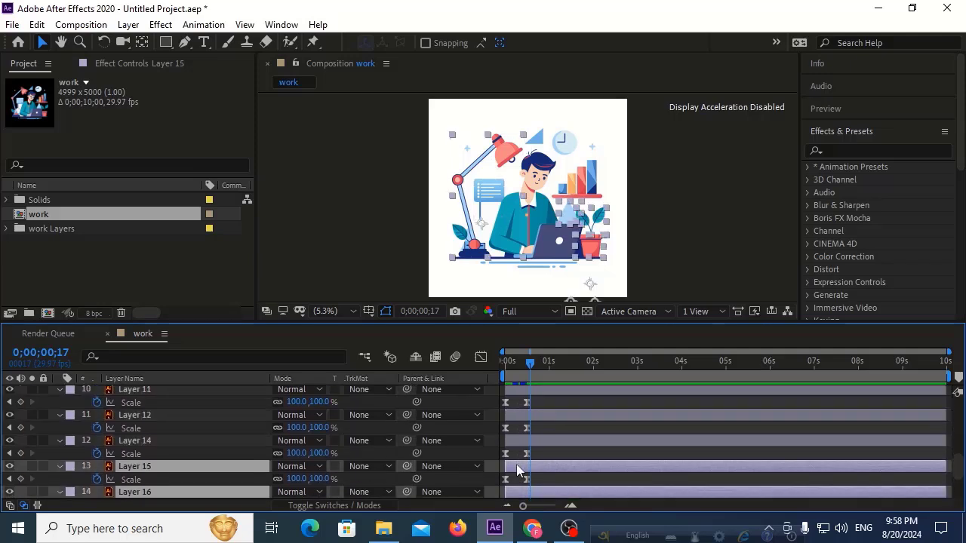
left_click(519, 417, "shift")
scroll(517, 418, "up", 2)
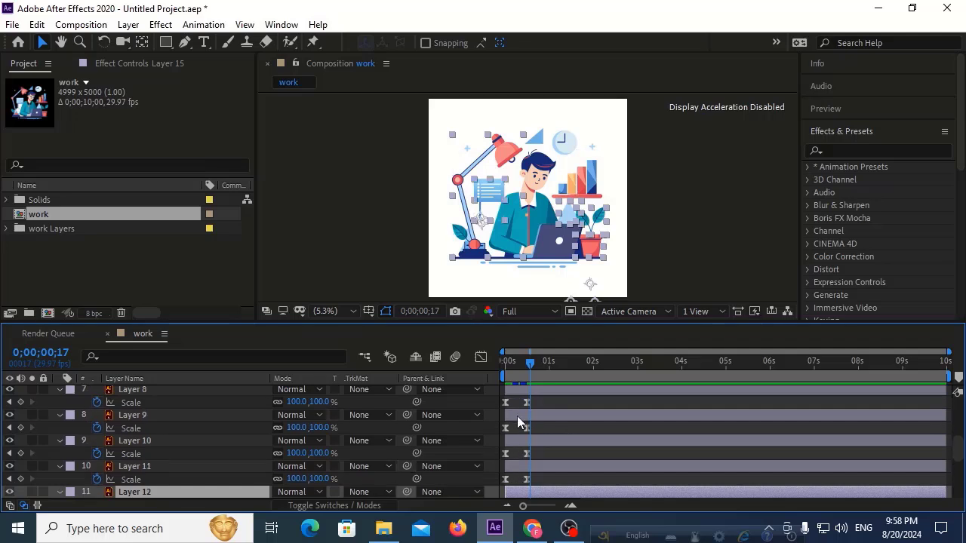
left_click(518, 417, "shift")
scroll(518, 419, "up", 2)
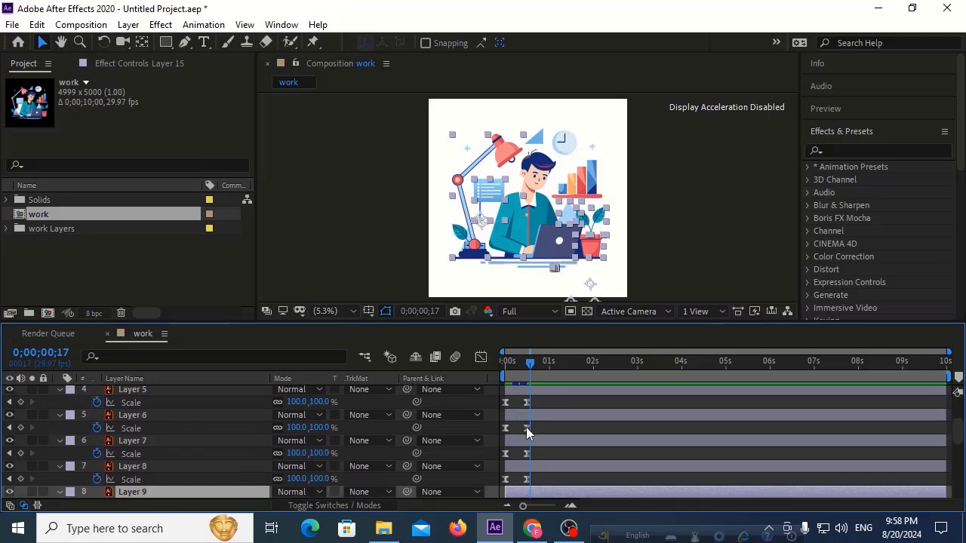
left_click(516, 467, "shift")
left_click(517, 442, "shift")
left_click(521, 416, "shift")
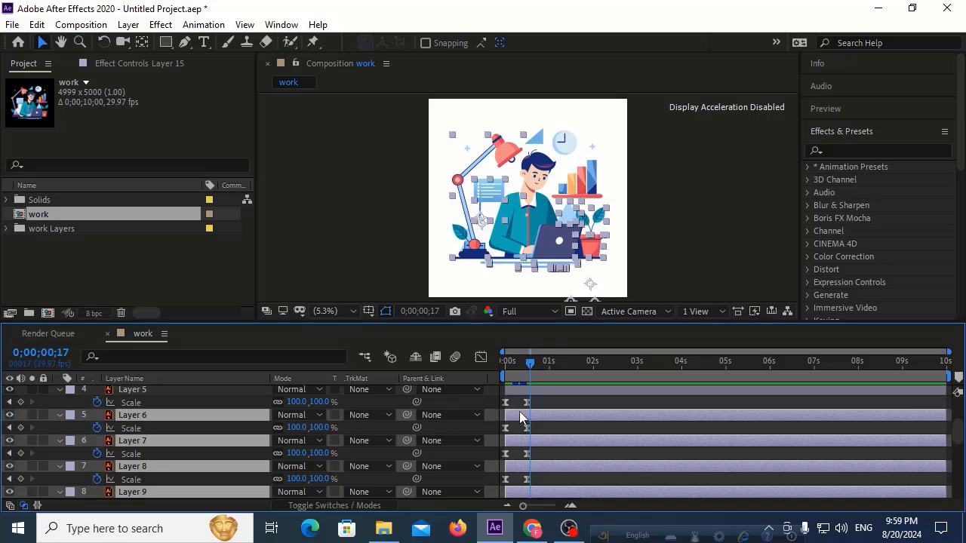
Add Layers 5, 4, 3, 2 and 11, then shift all selected bars a few frames later.
scroll(523, 426, "up", 2)
left_click(516, 468, "shift")
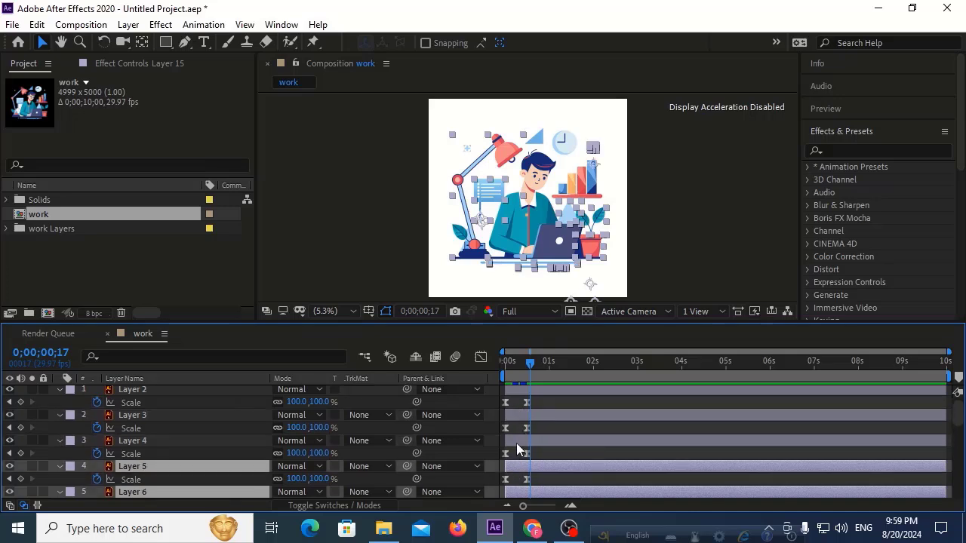
left_click(518, 442, "shift")
left_click(519, 417, "shift")
left_click(516, 390, "shift")
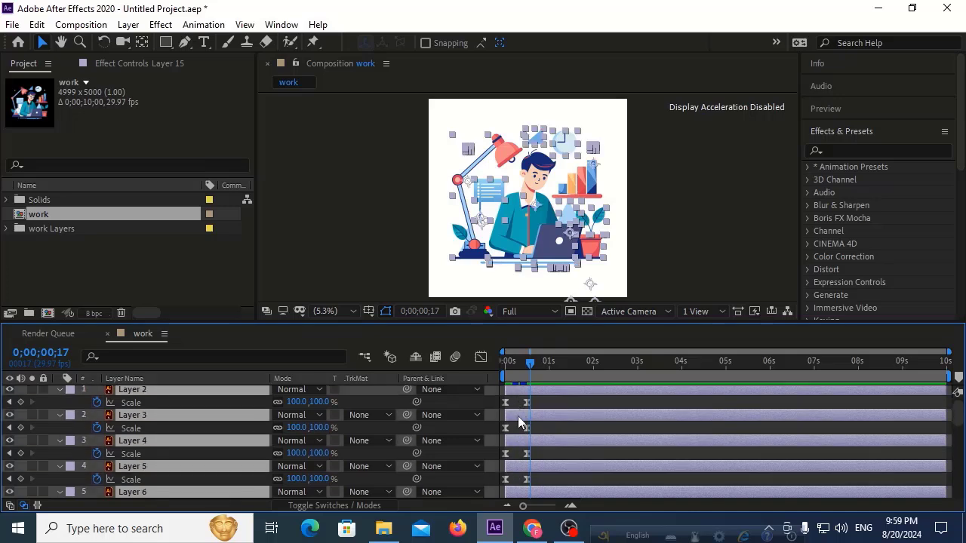
scroll(520, 407, "down", 2)
scroll(531, 434, "down", 2)
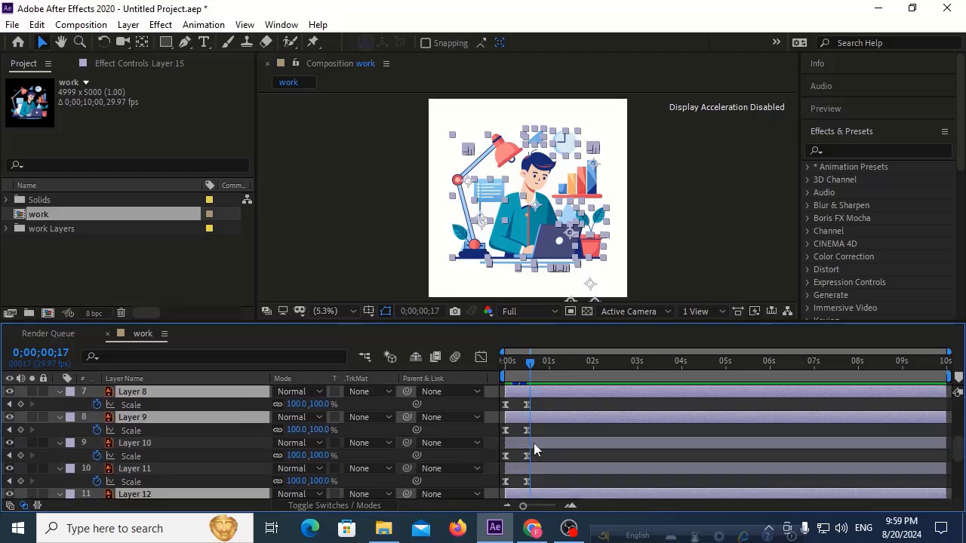
left_click(163, 467, "ctrl")
left_click_drag(521, 418, 534, 421)
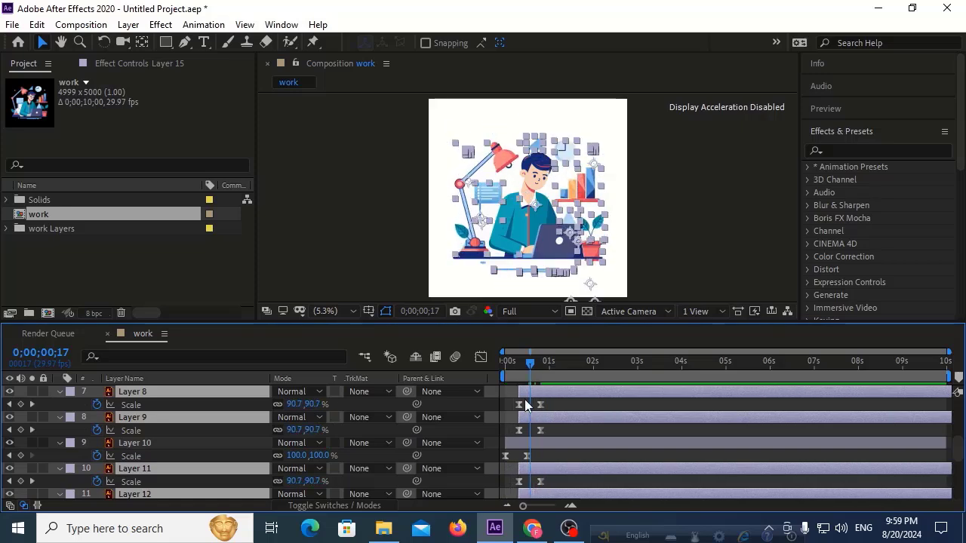
left_click_drag(513, 373, 467, 378)
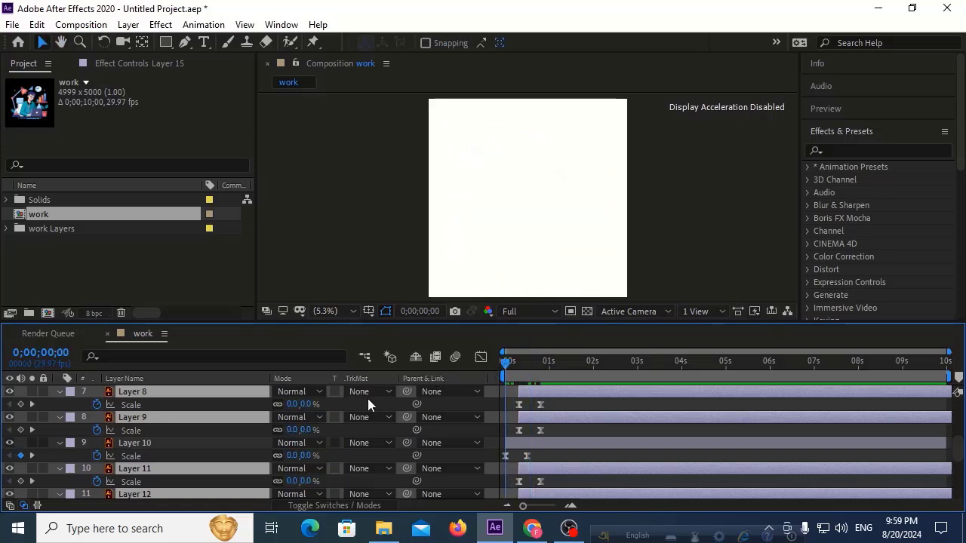
key("space")
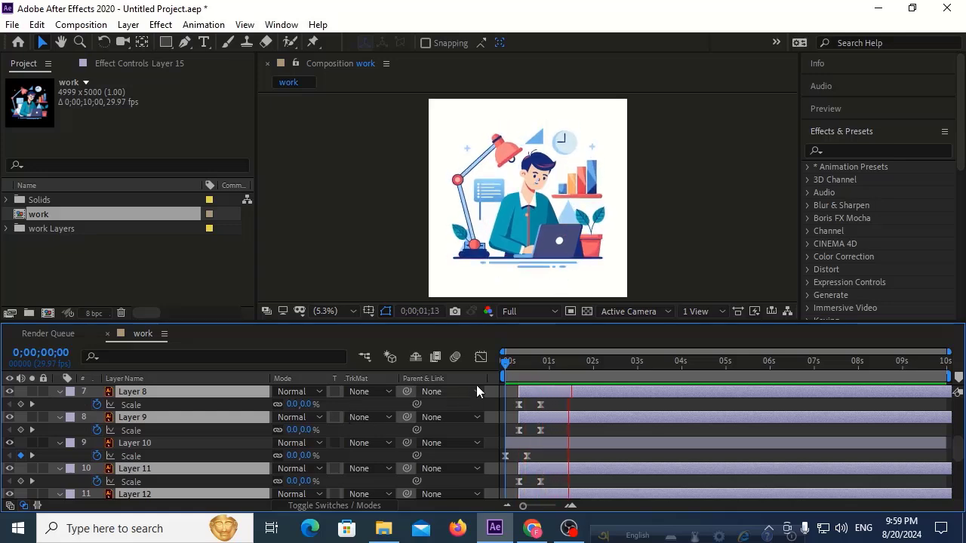
key("space")
key("space")
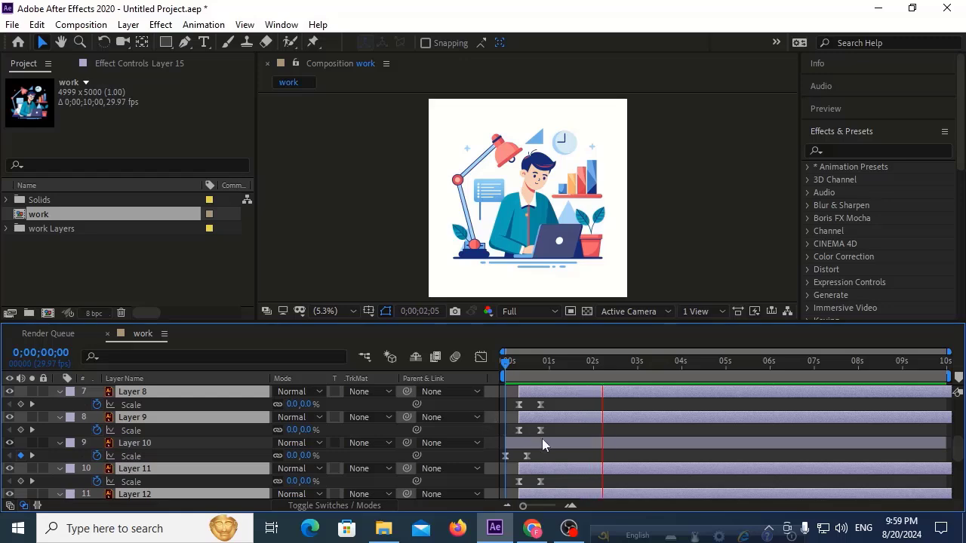
key("space")
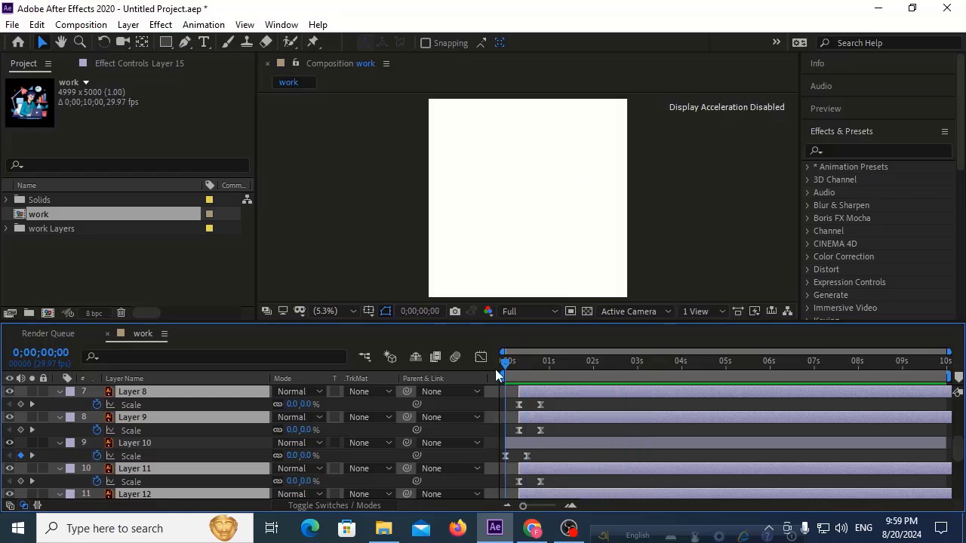
key("space")
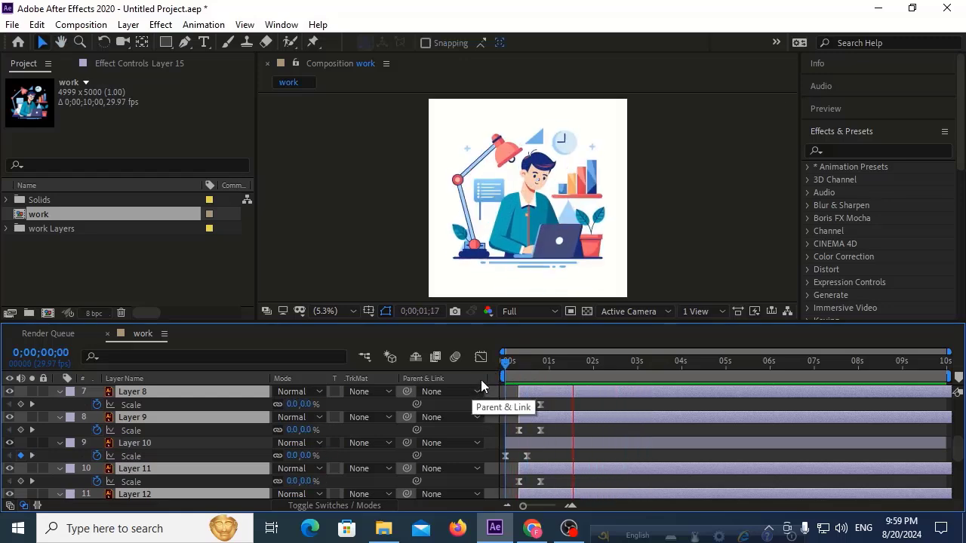
left_click(506, 364)
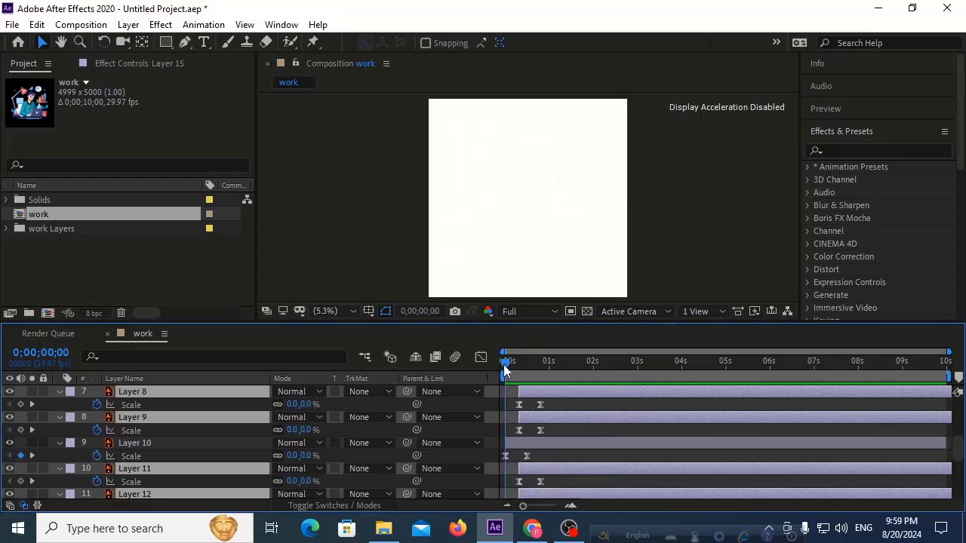
key("space")
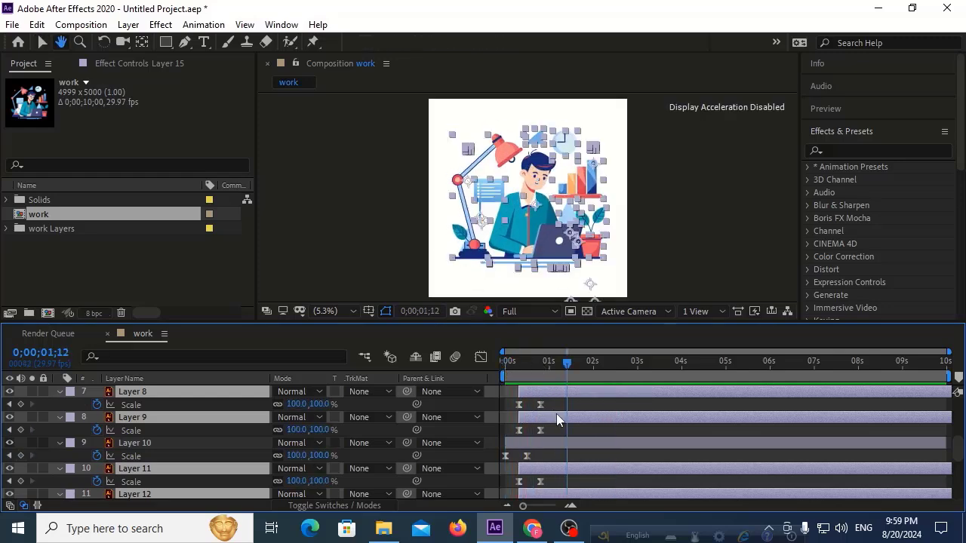
left_click(559, 403)
left_click(588, 200)
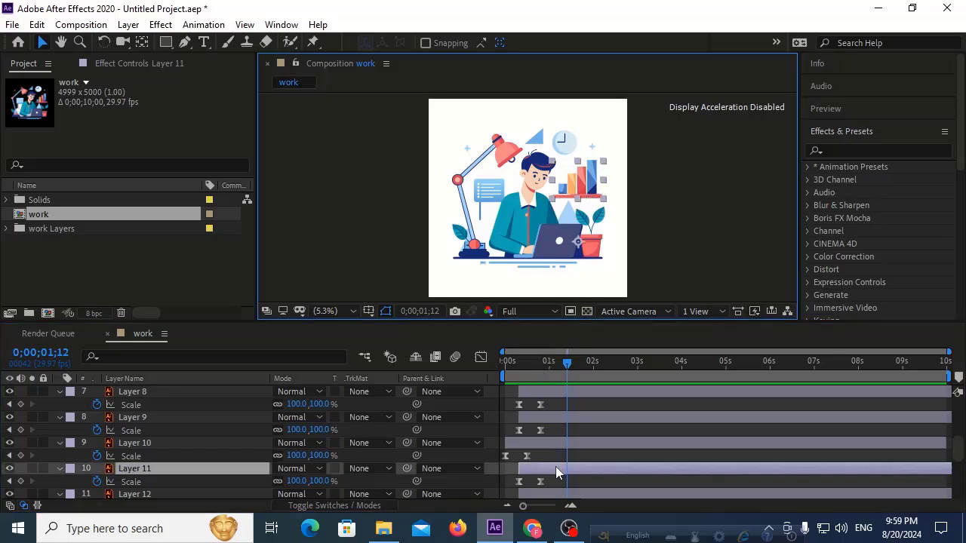
scroll(555, 467, "down", 2)
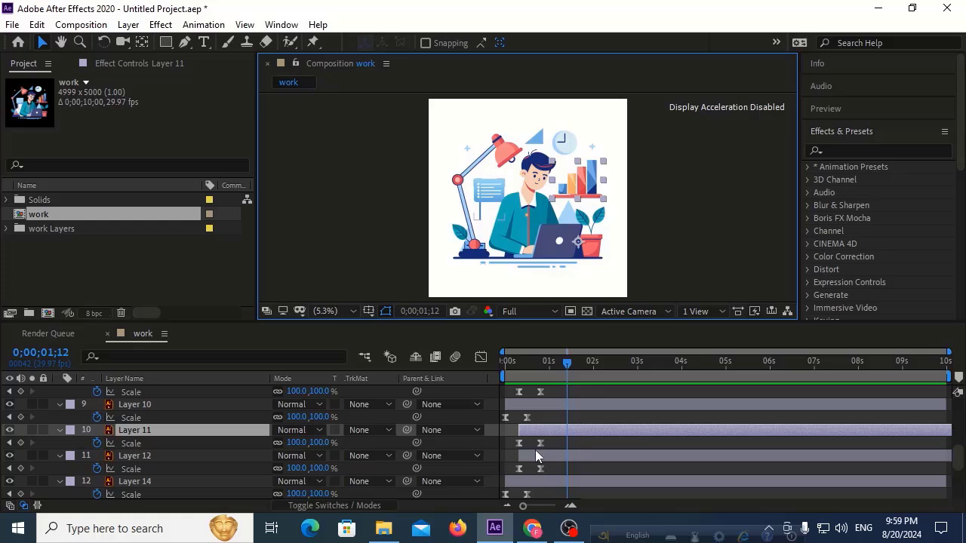
scroll(560, 422, "up", 1)
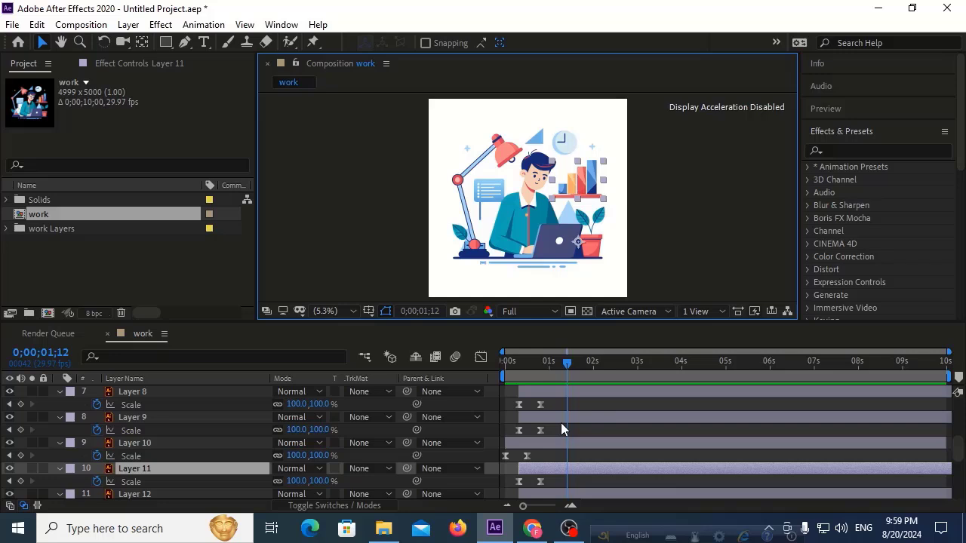
scroll(561, 423, "down", 1)
scroll(552, 428, "down", 3)
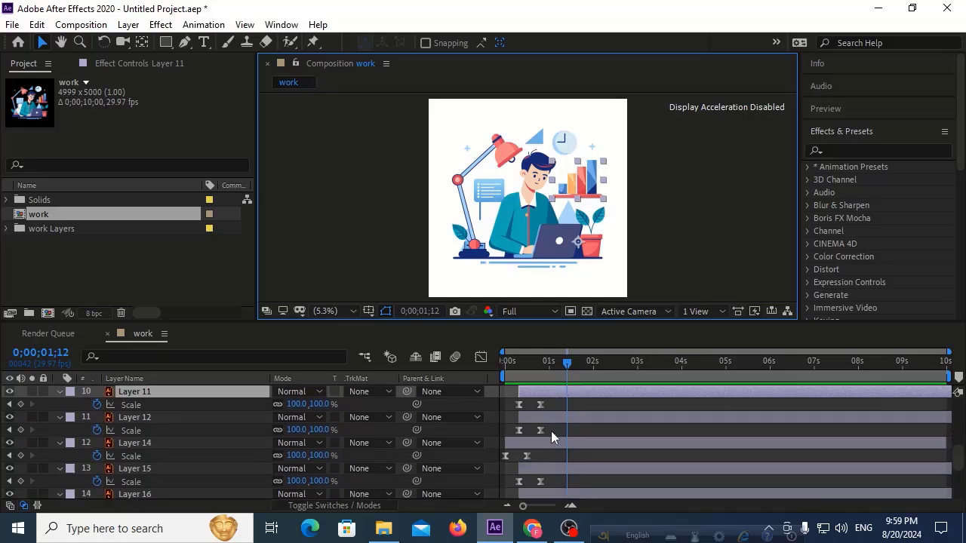
scroll(550, 431, "up", 3)
scroll(550, 431, "down", 3)
scroll(530, 441, "up", 3)
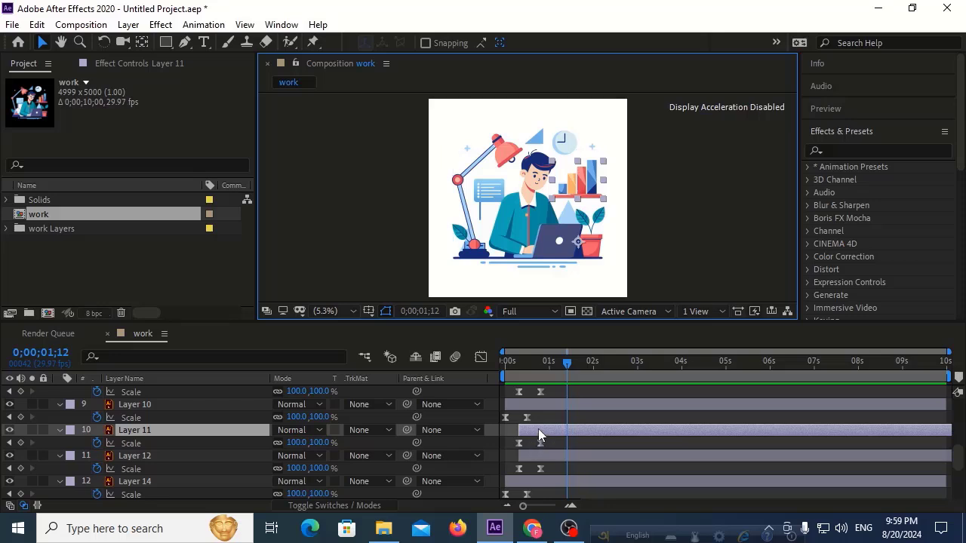
Delay Layer 11's pop-in a few more frames and preview from the start.
left_click_drag(538, 429, 548, 430)
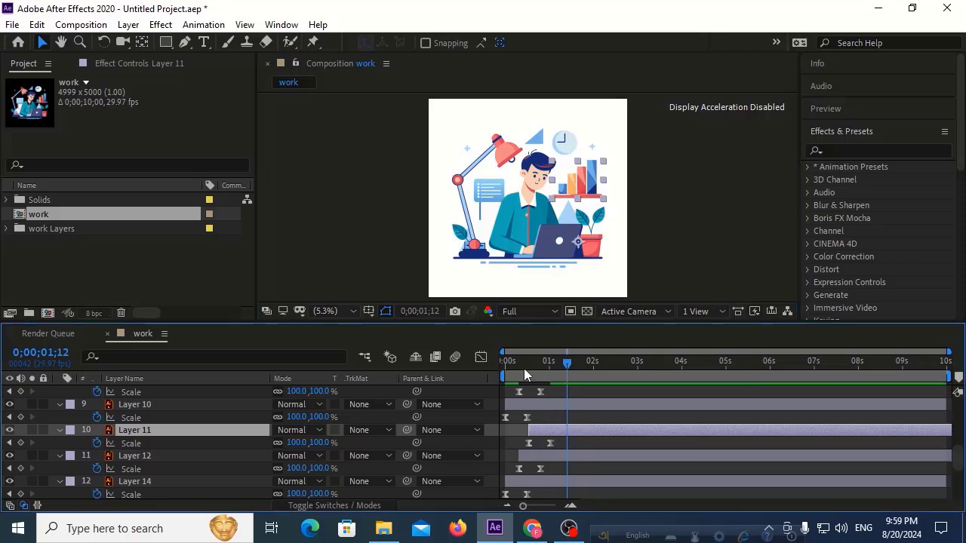
key("Home")
key("space")
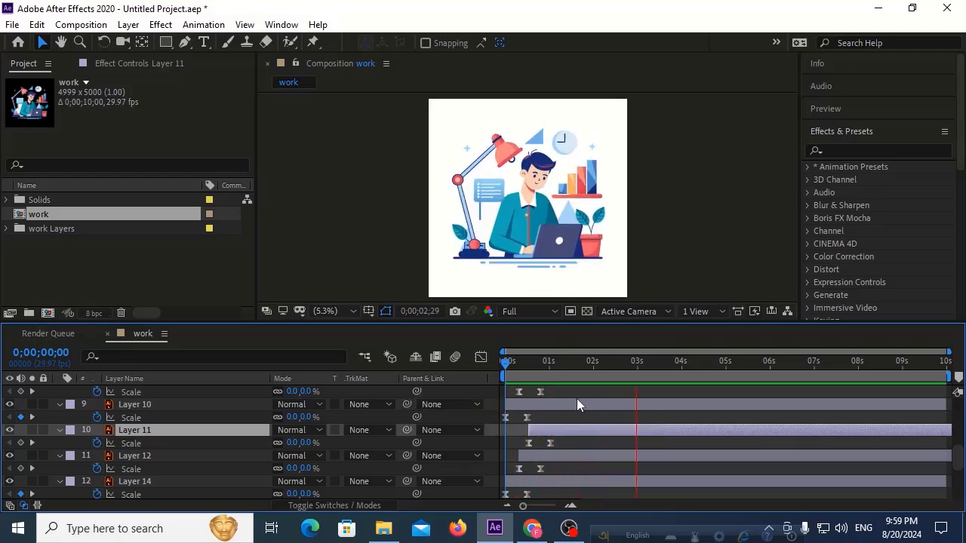
End the work area at about 3 seconds (0;00;02;29) and preview that range.
left_click(635, 366)
key("n")
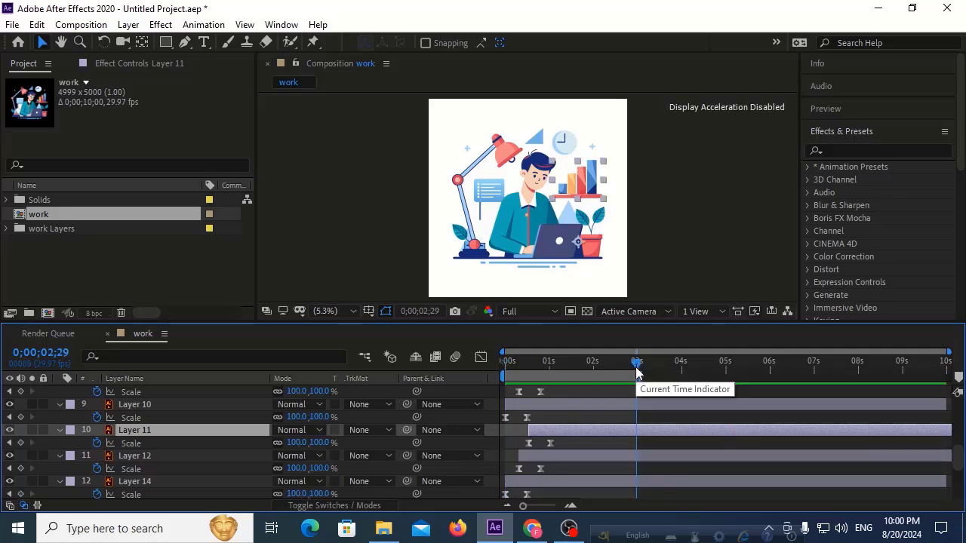
key("space")
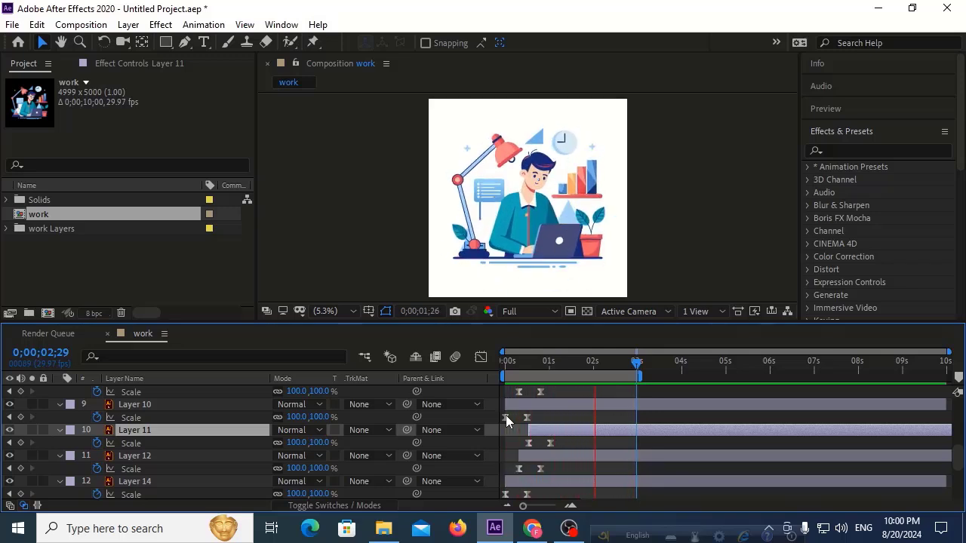
key("space")
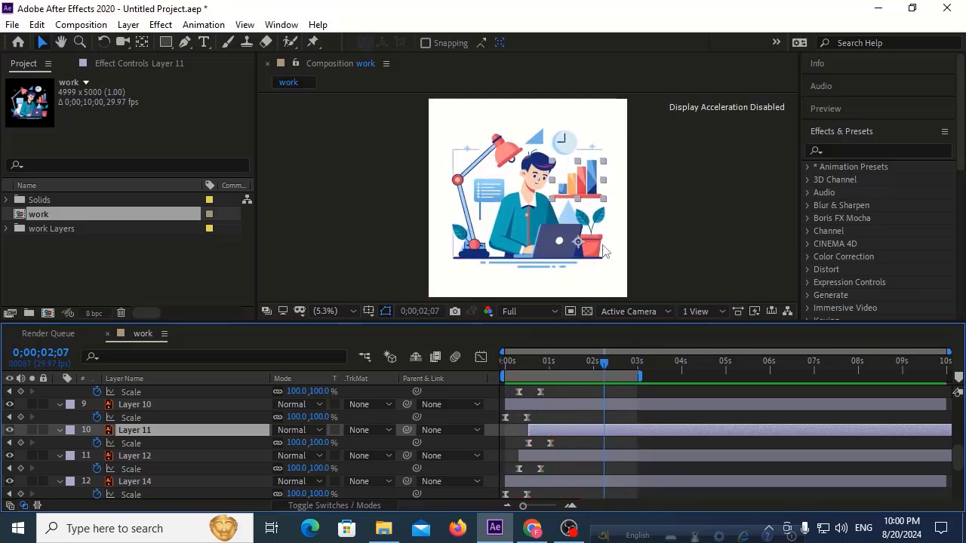
left_click(571, 400)
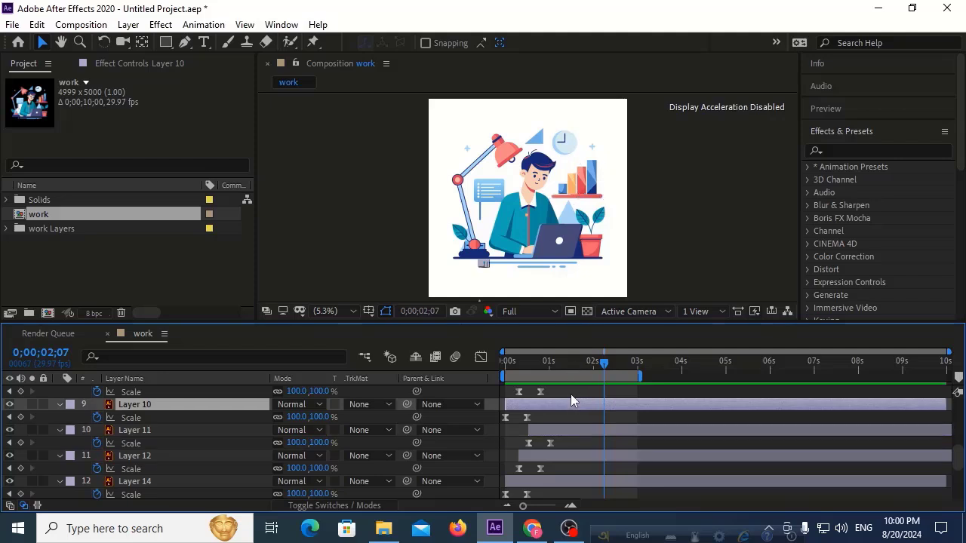
left_click(599, 221)
left_click(612, 222)
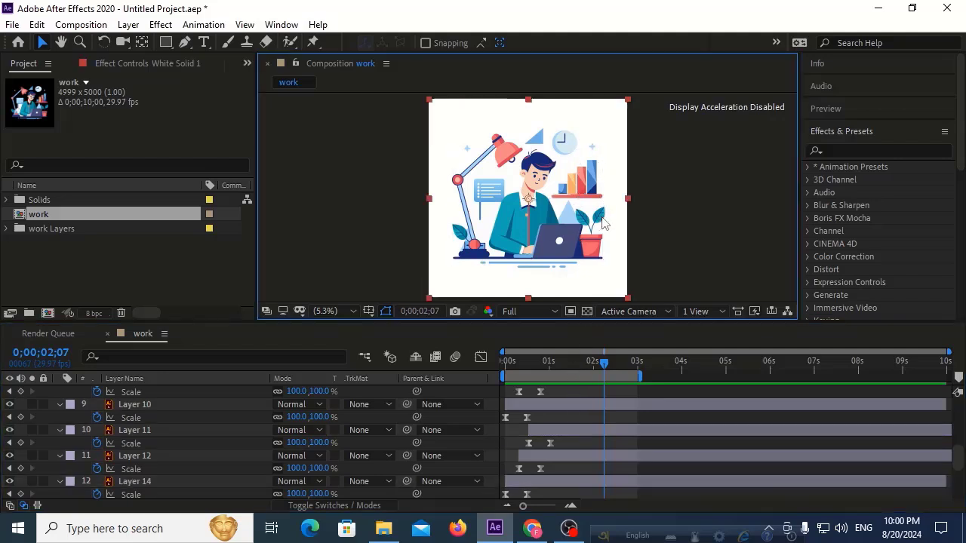
left_click(118, 456)
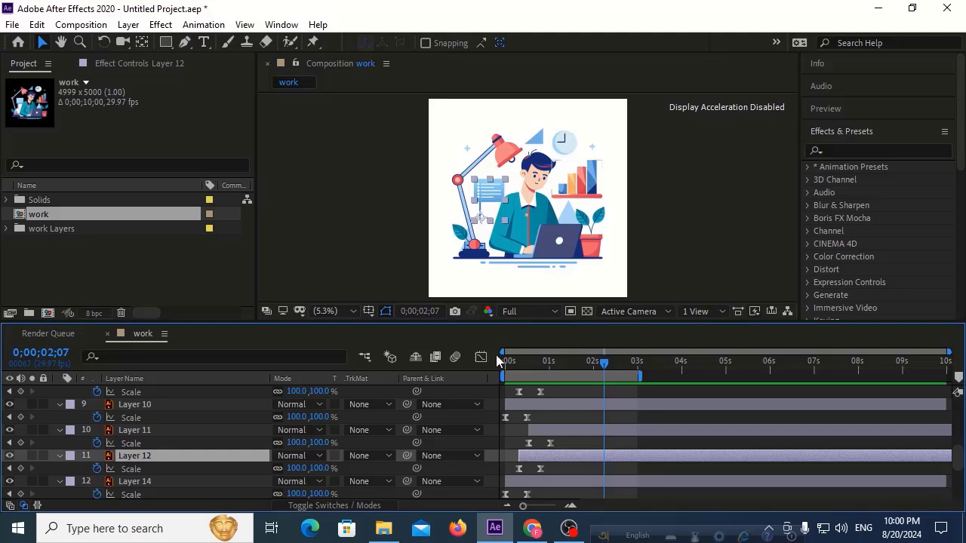
left_click(597, 254)
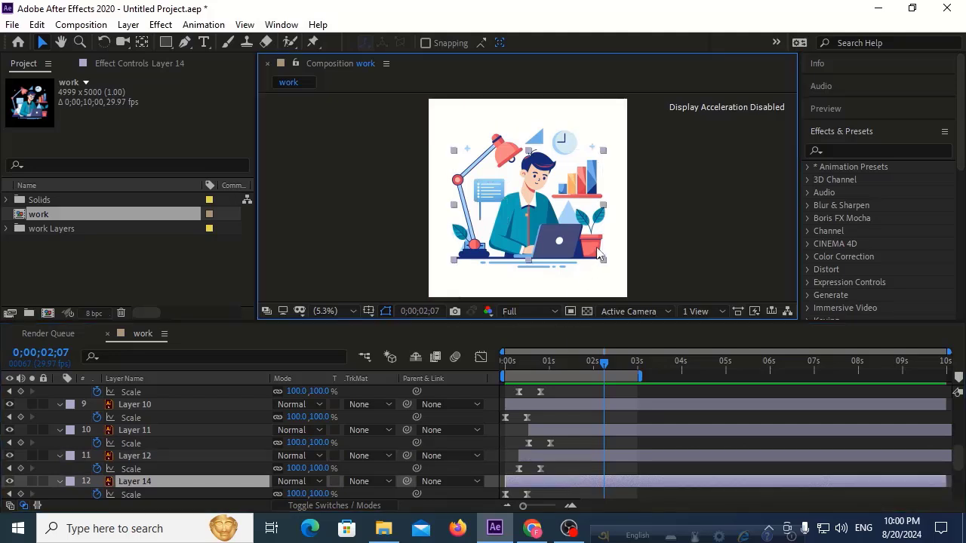
left_click(130, 457)
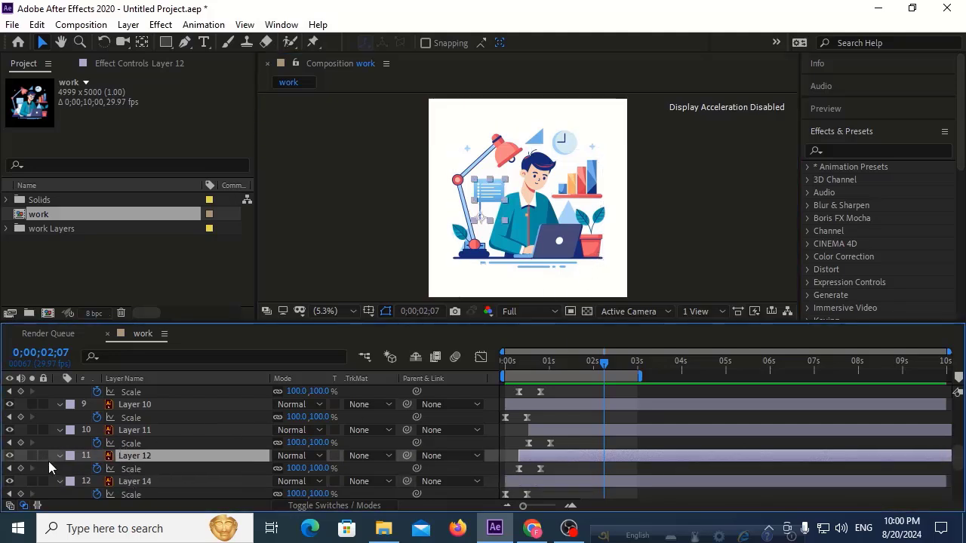
left_click(128, 481)
left_click(9, 482)
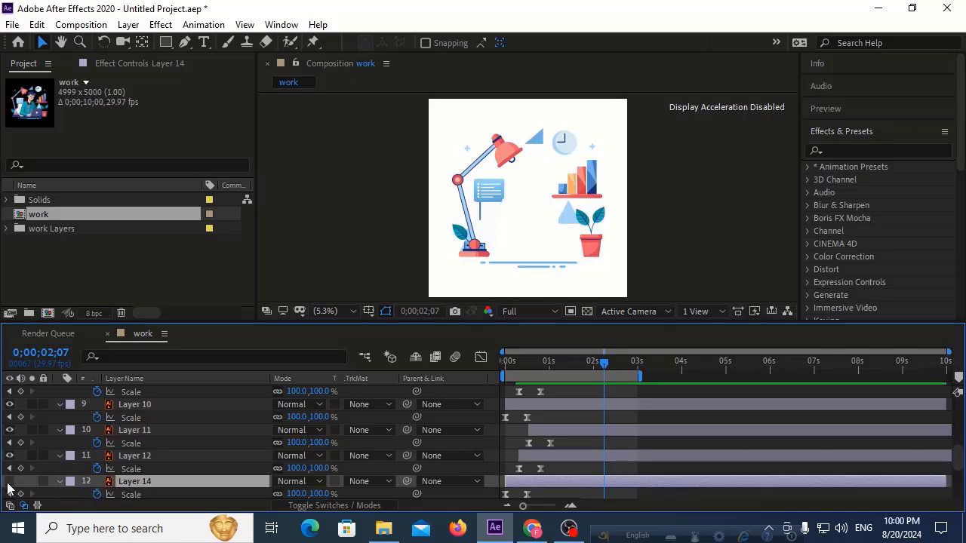
left_click(9, 481)
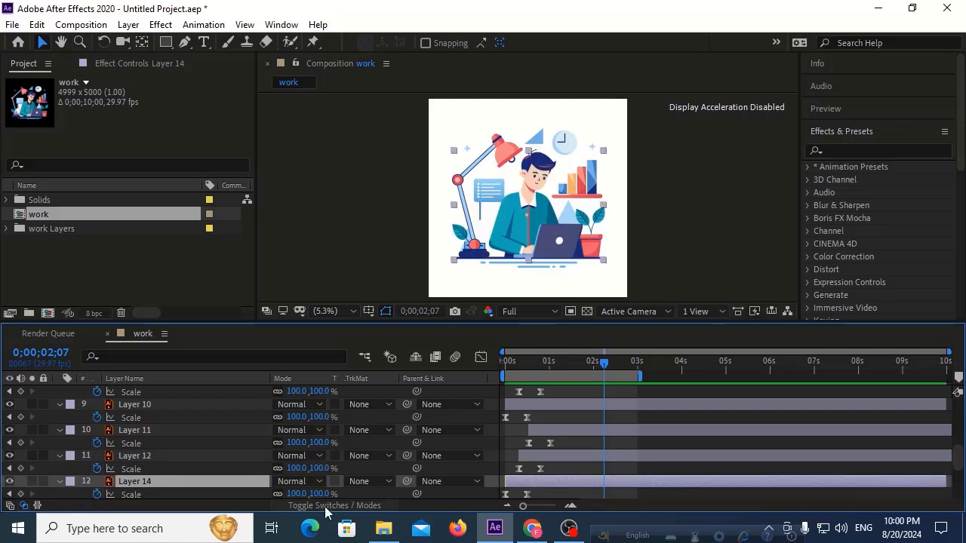
Shift Layer 13's pop-in slightly earlier and Layer 16's slightly later.
scroll(509, 436, "down", 3)
scroll(528, 452, "down", 2)
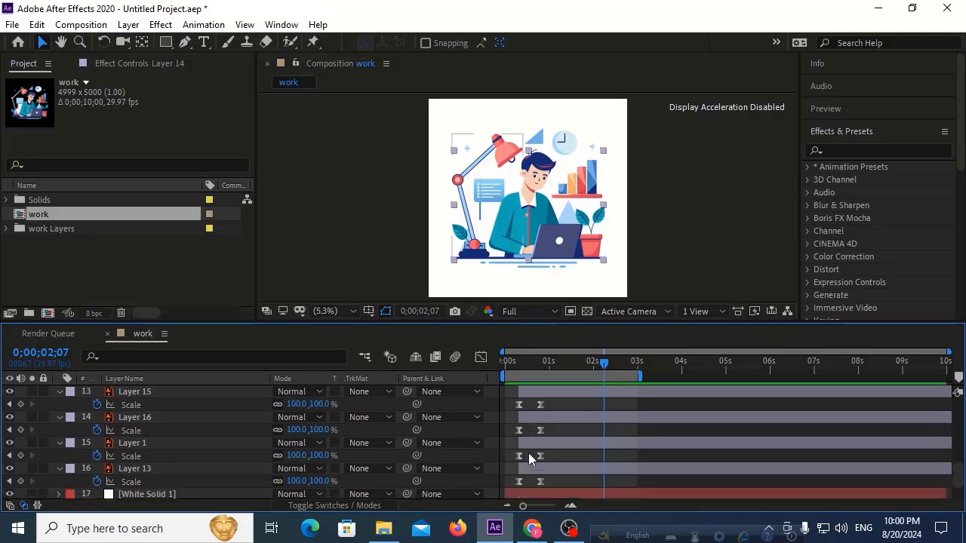
scroll(528, 455, "down", 1)
left_click_drag(526, 468, 520, 468)
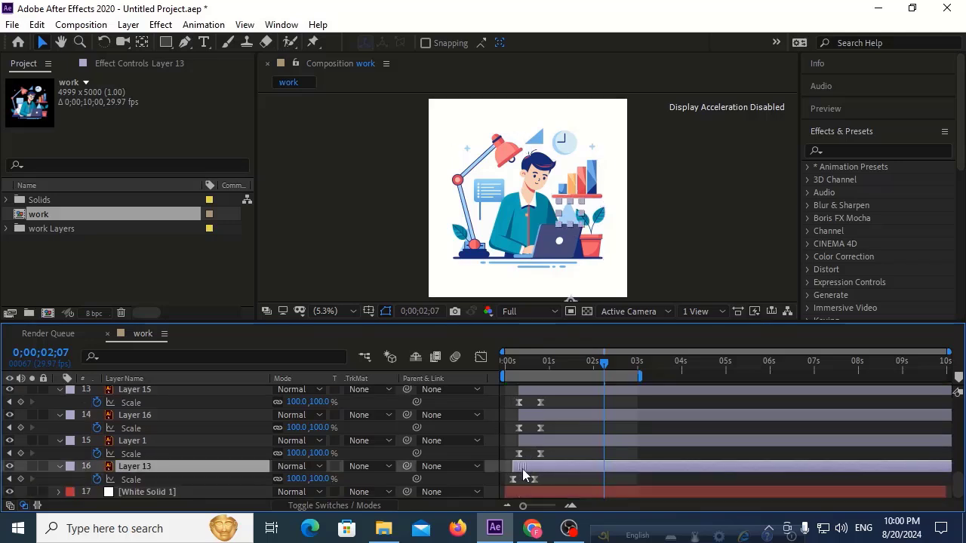
left_click_drag(531, 417, 538, 417)
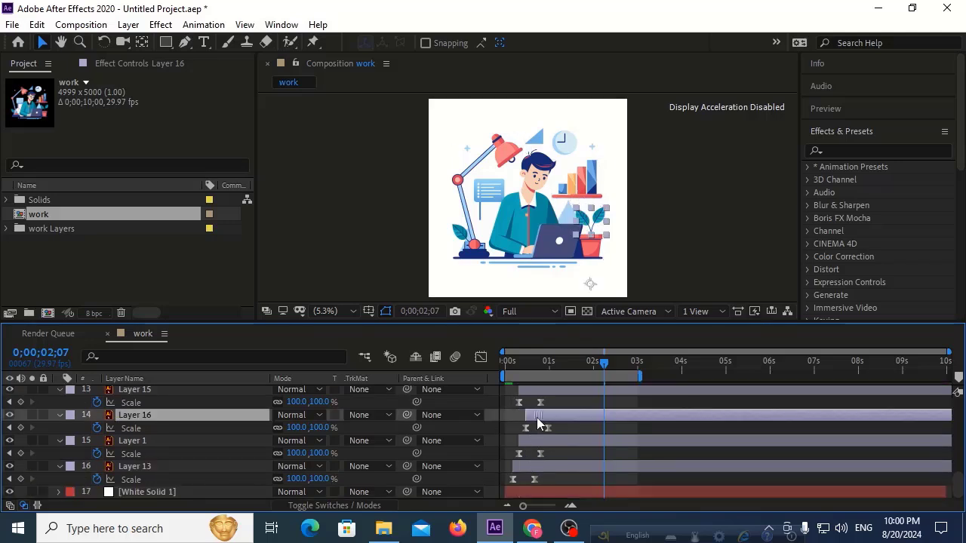
Delay Layers 8 and 6 slightly and move Layer 2's pop-in earlier.
scroll(543, 411, "up", 3)
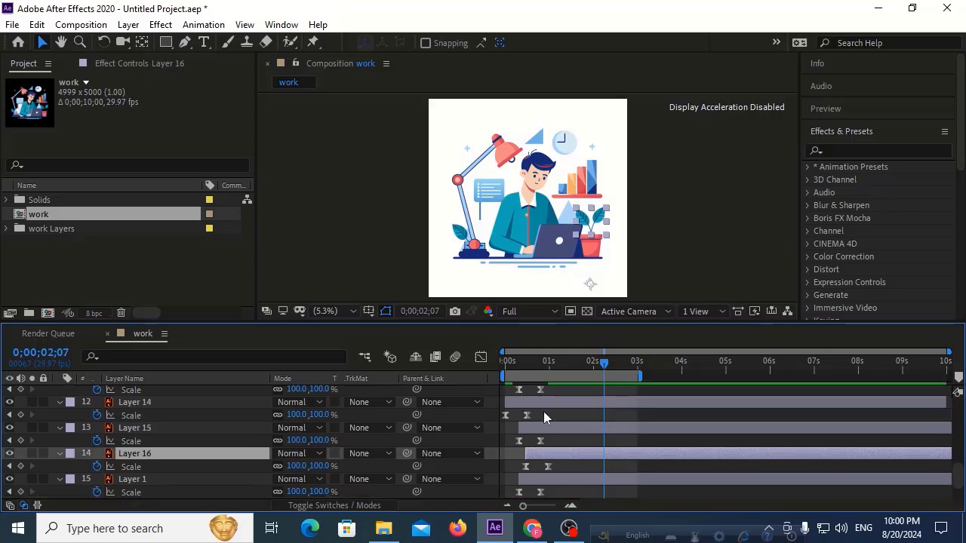
scroll(541, 411, "up", 5)
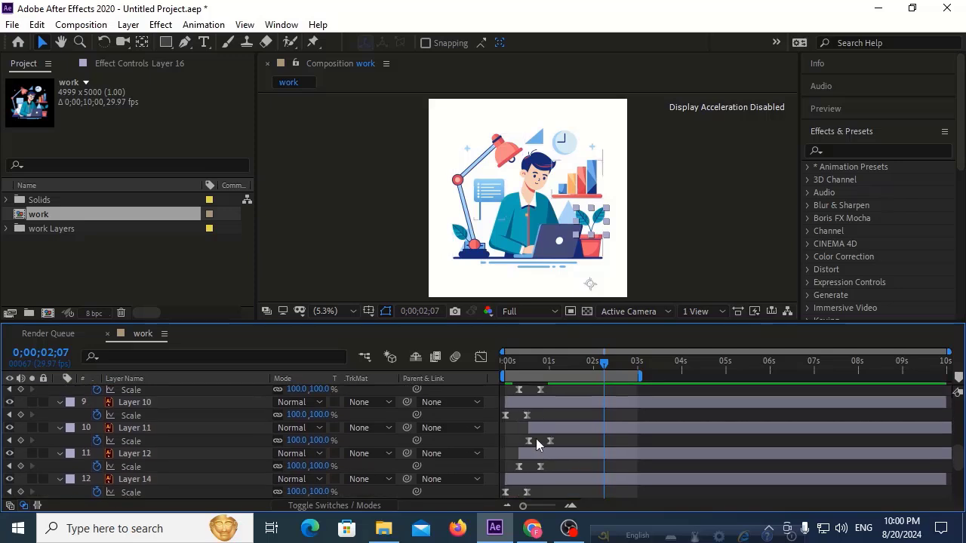
scroll(536, 403, "up", 5)
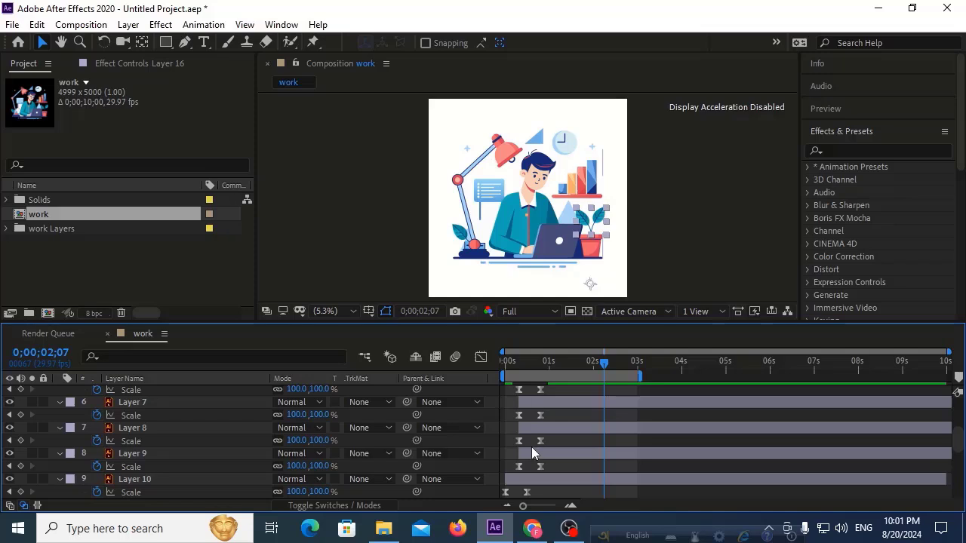
left_click_drag(530, 428, 536, 428)
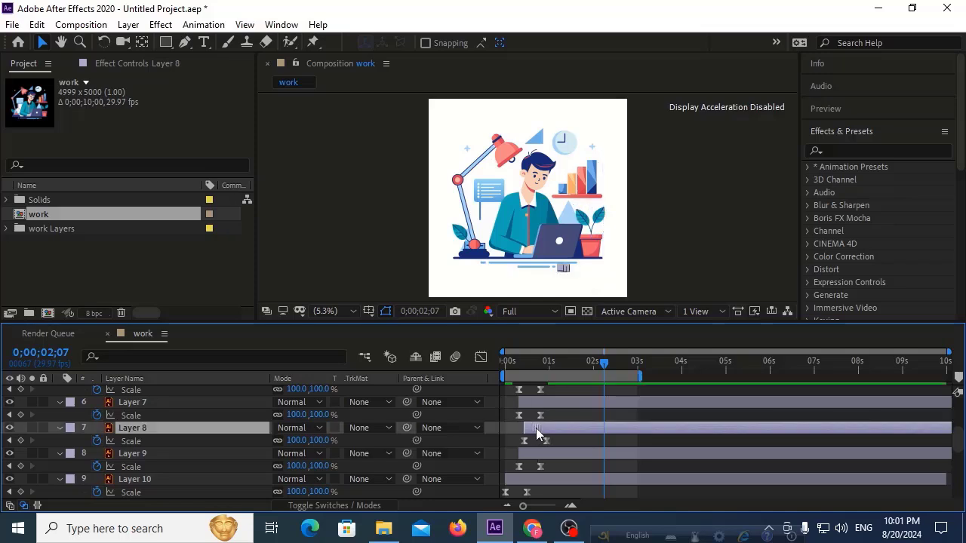
left_click(535, 402)
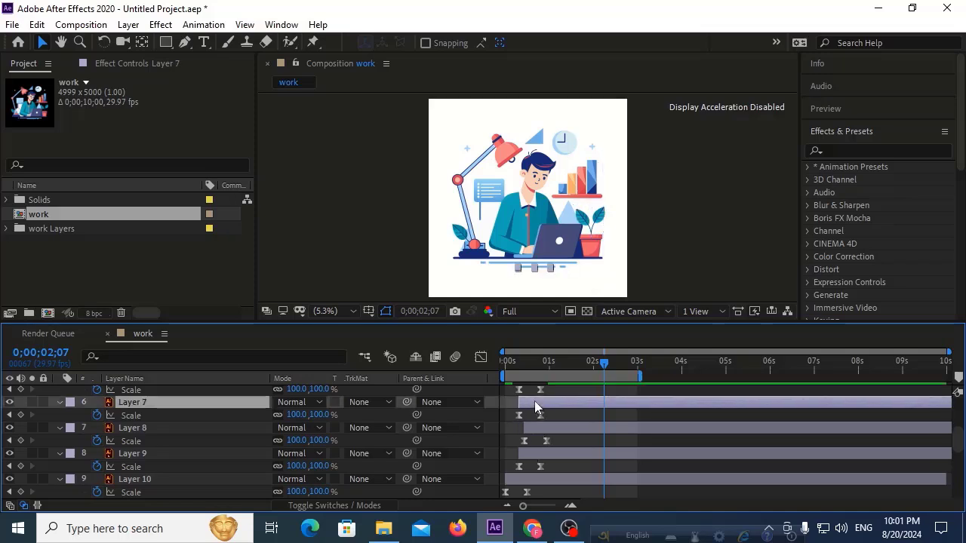
scroll(535, 401, "up", 3)
mouse_move(532, 414)
left_mouse_down()
mouse_move(528, 390)
mouse_move(552, 426)
left_mouse_up()
scroll(563, 414, "up", 5)
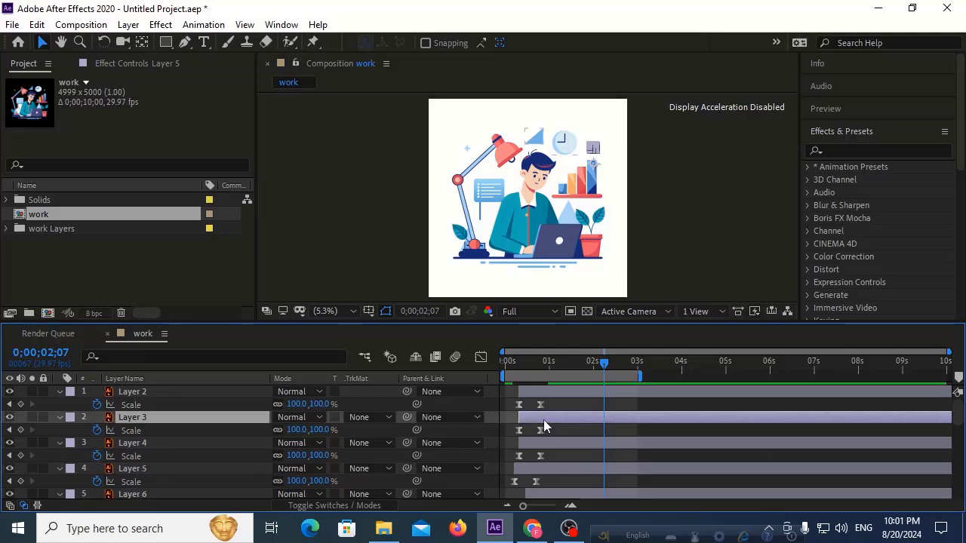
left_click_drag(539, 390, 431, 368)
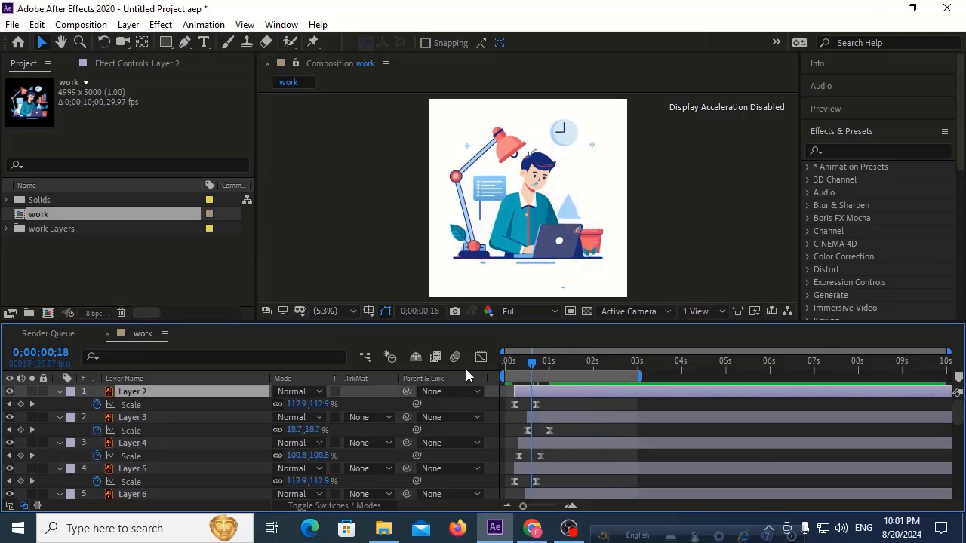
Preview the pop-in, then make the work area start at 0 seconds.
key("space")
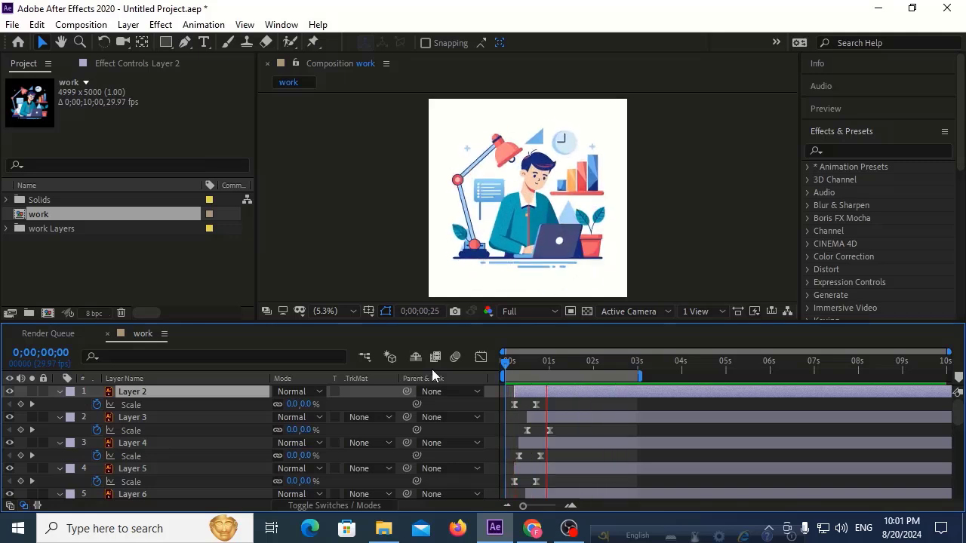
left_click(573, 362)
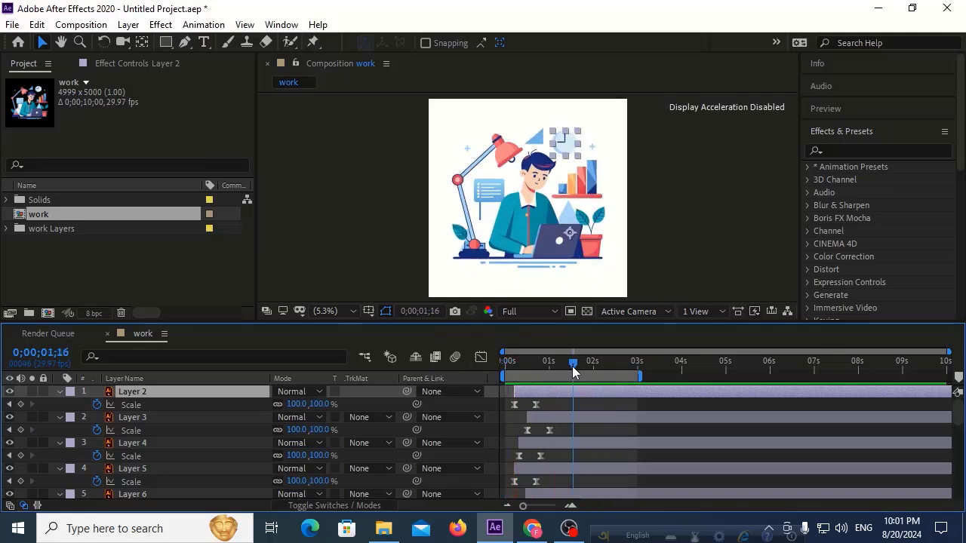
mouse_move(594, 375)
left_mouse_down()
mouse_move(522, 375)
mouse_move(601, 367)
left_mouse_up()
Move Layer 3's pop-in to start at 0 seconds and preview from the beginning.
left_click(606, 415)
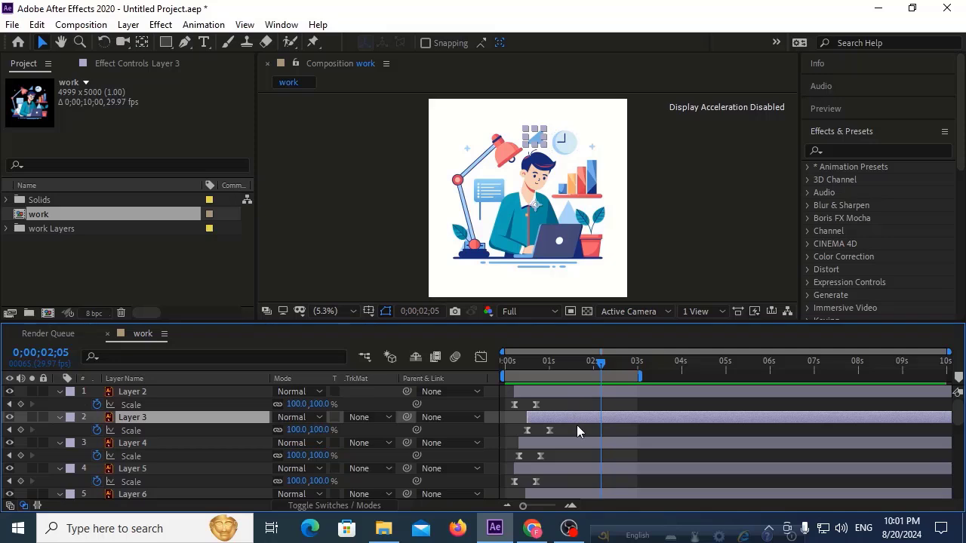
left_click_drag(556, 418, 531, 418)
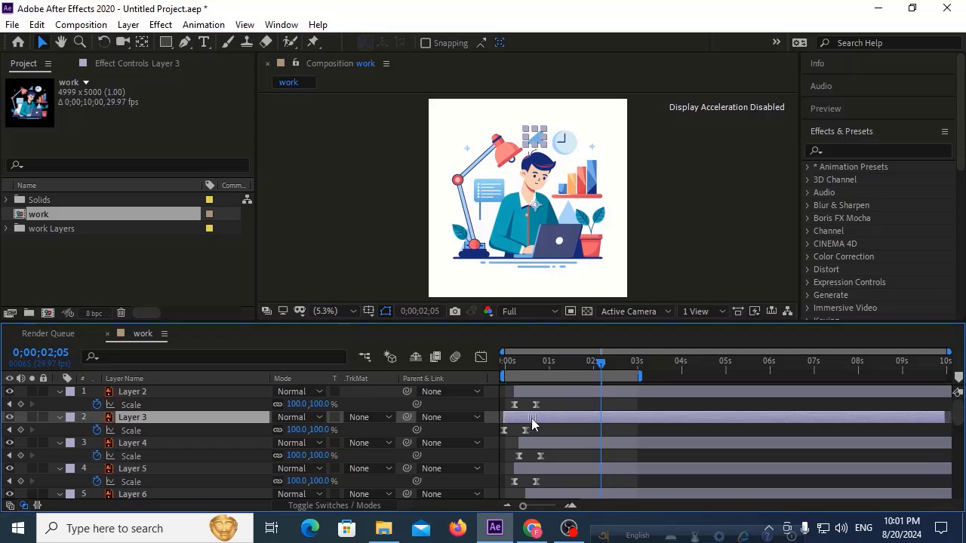
left_click(508, 363)
key("space")
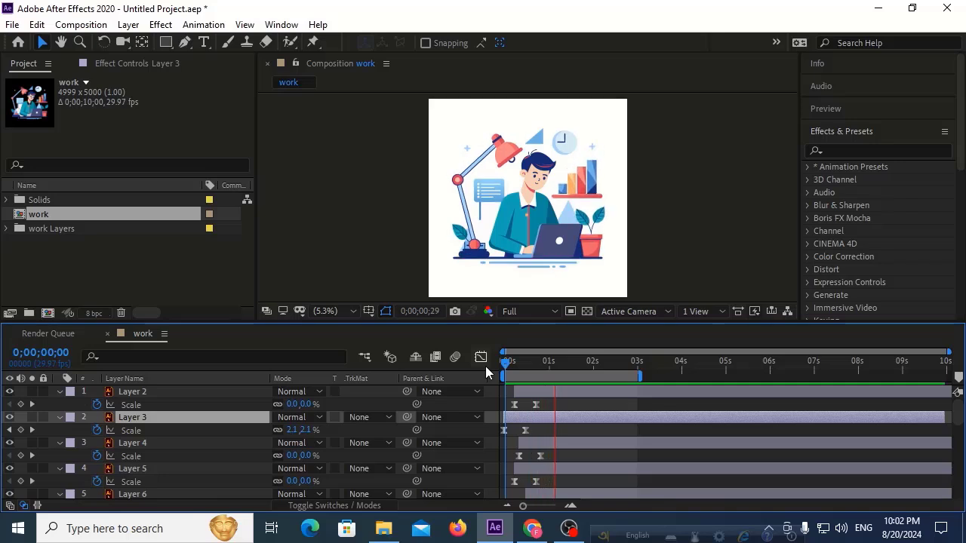
Drag Layer 3 down to position 16, directly above White Solid 1.
key("space")
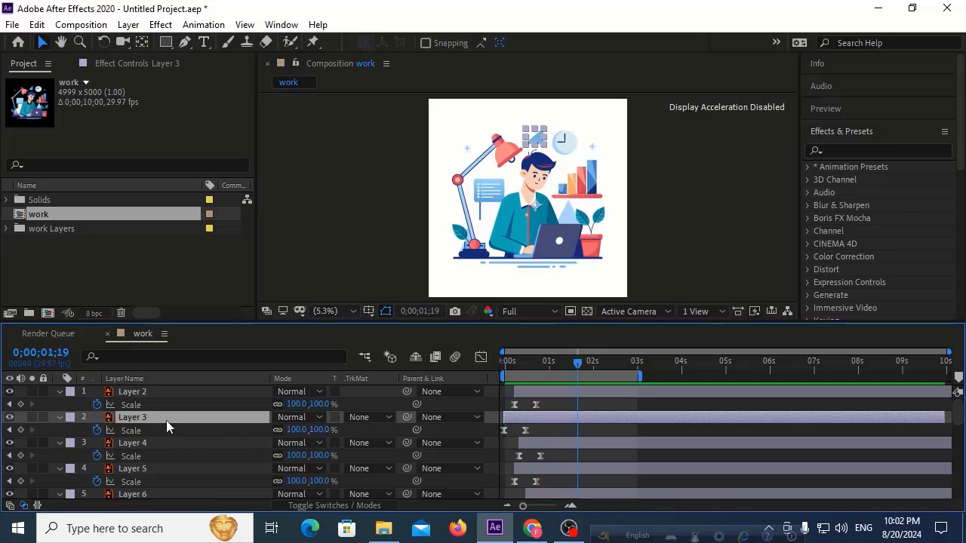
left_click_drag(166, 420, 165, 500)
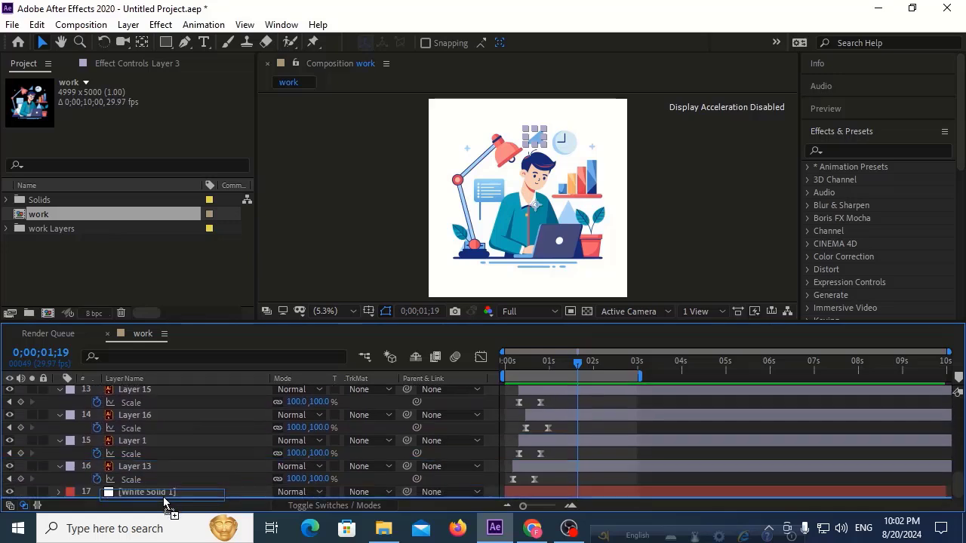
left_click_drag(165, 500, 160, 486)
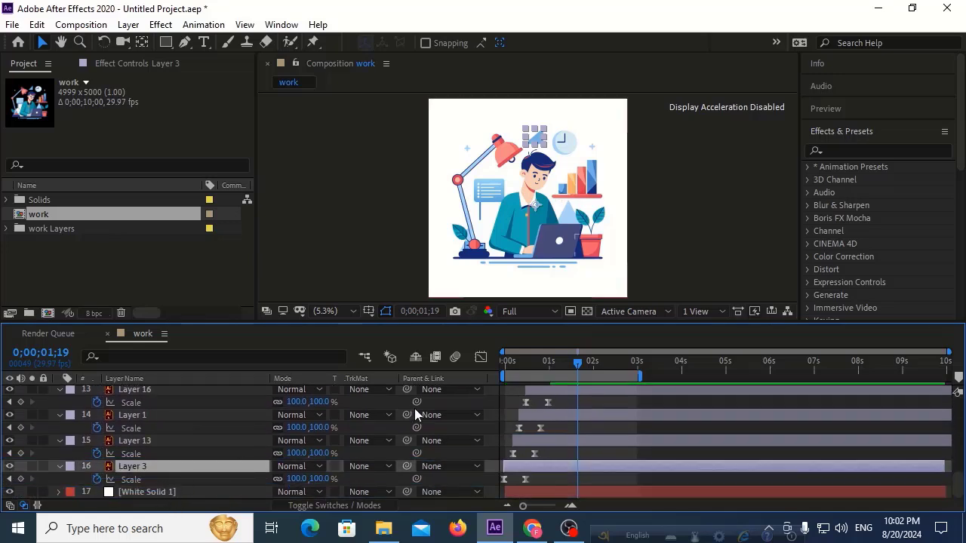
left_click_drag(538, 353, 459, 375)
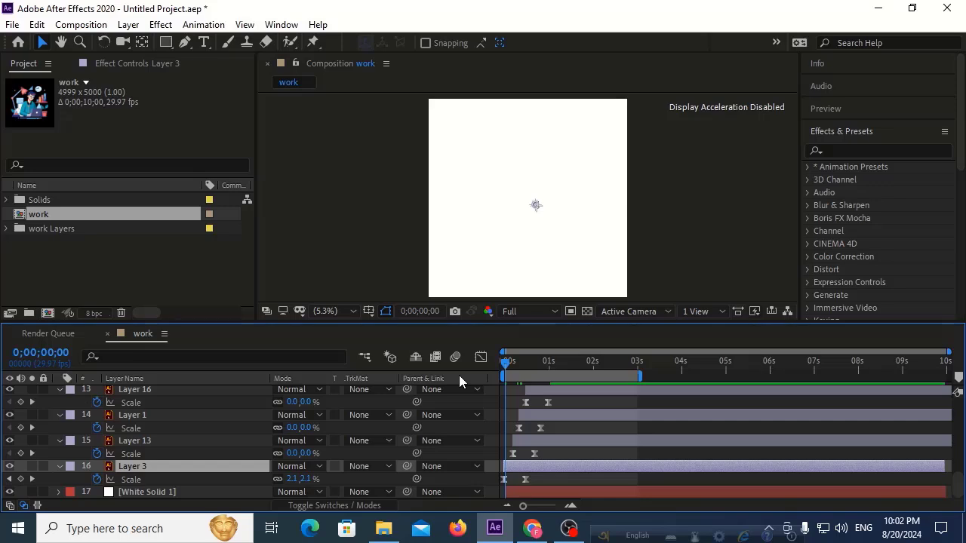
Preview the composition to check the reordered pop-in, with Layer 3 now behind the other pieces.
key("space")
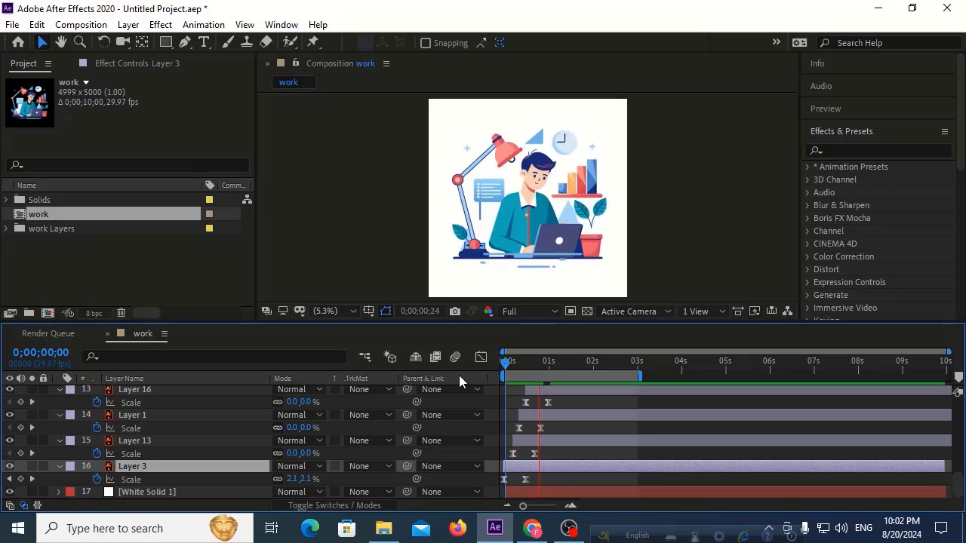